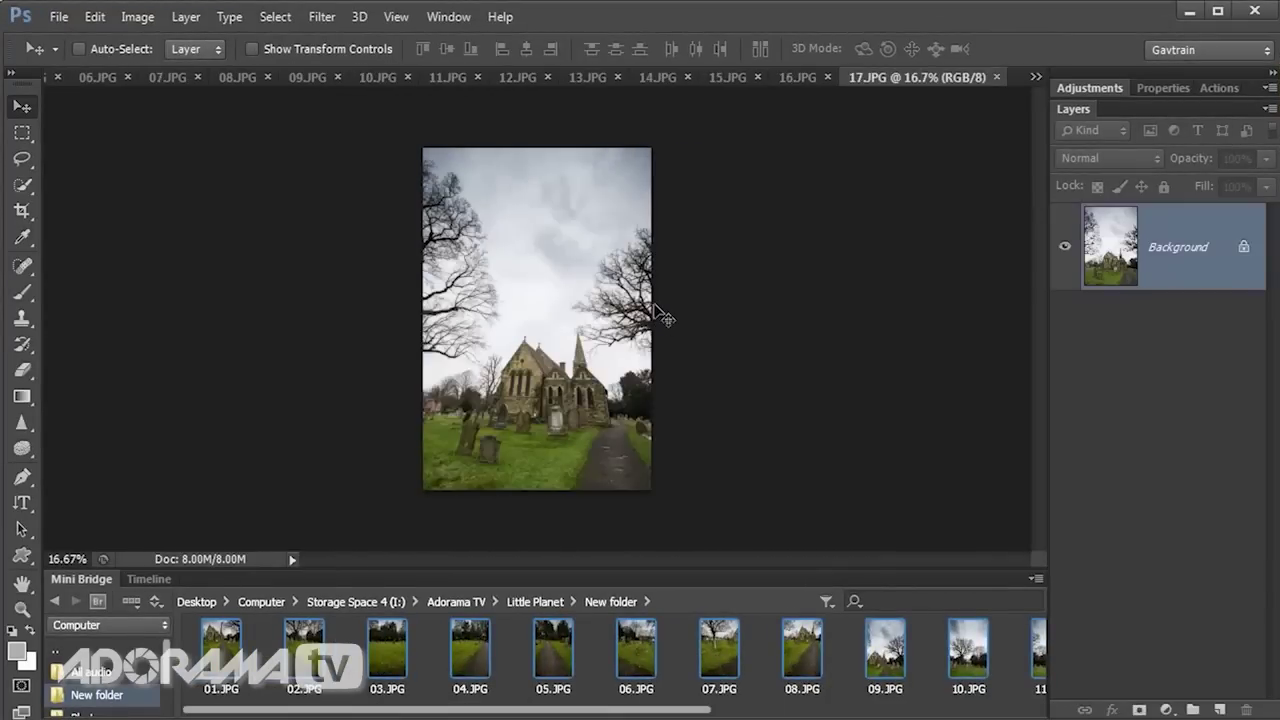
- Photomerge all open churchyard photos into a panorama using Auto layout with blending
left_click(60, 19)
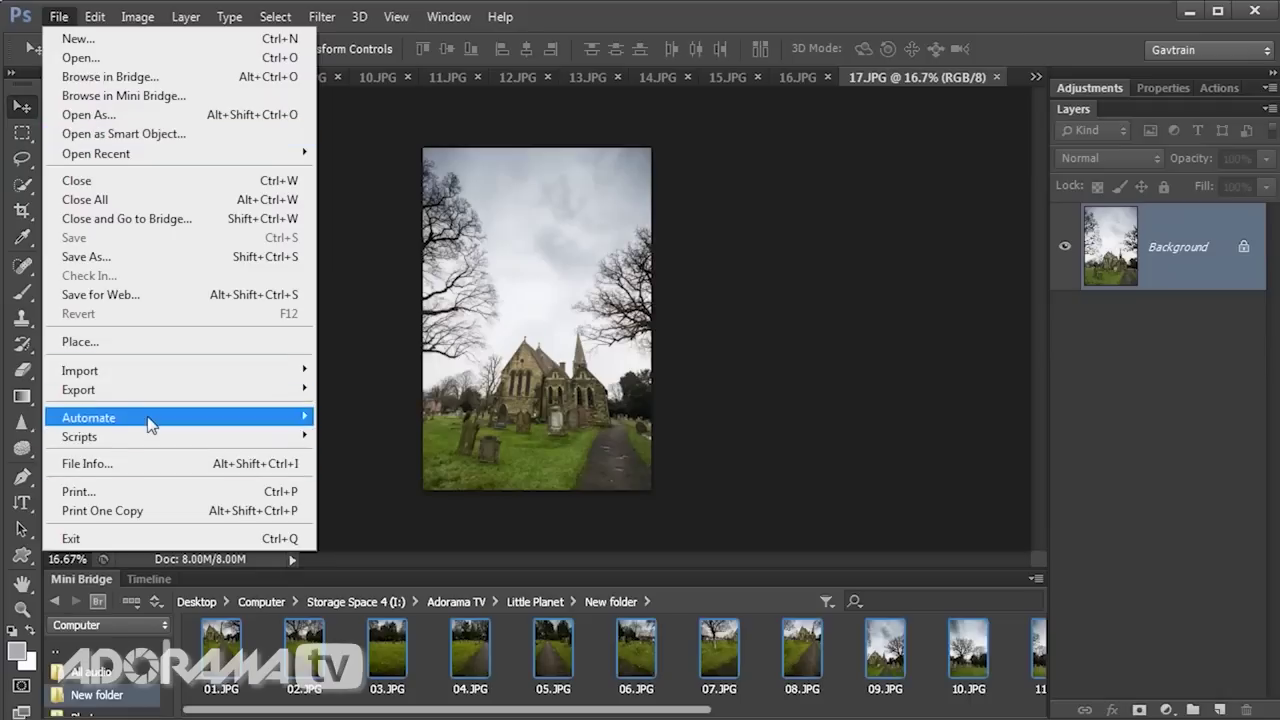
mouse_move(150, 418)
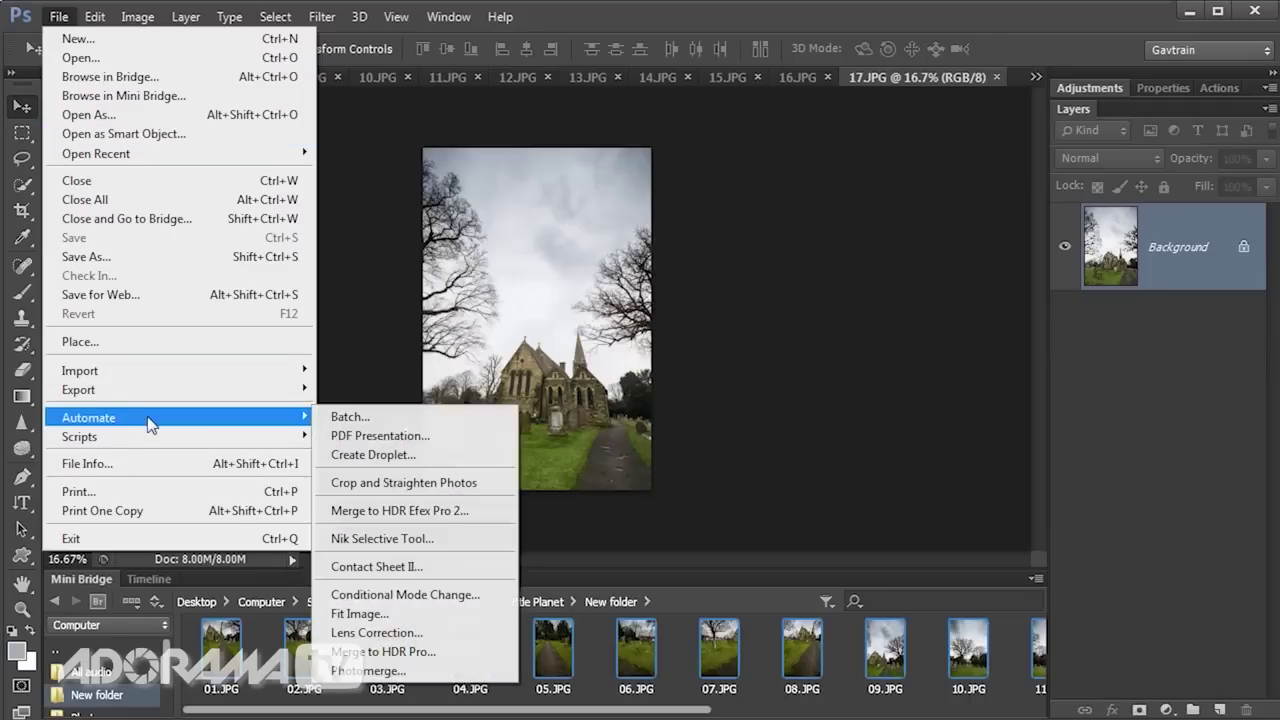
left_click(407, 672)
left_click_drag(828, 232, 535, 59)
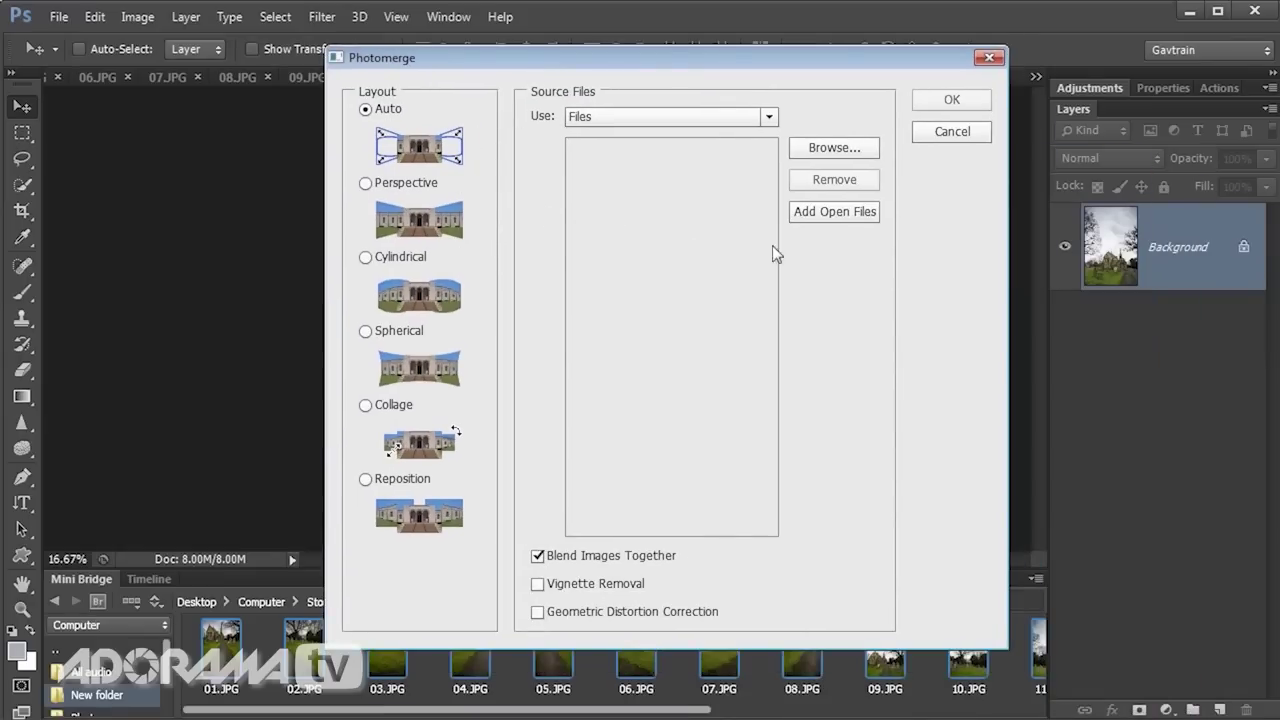
left_click(806, 216)
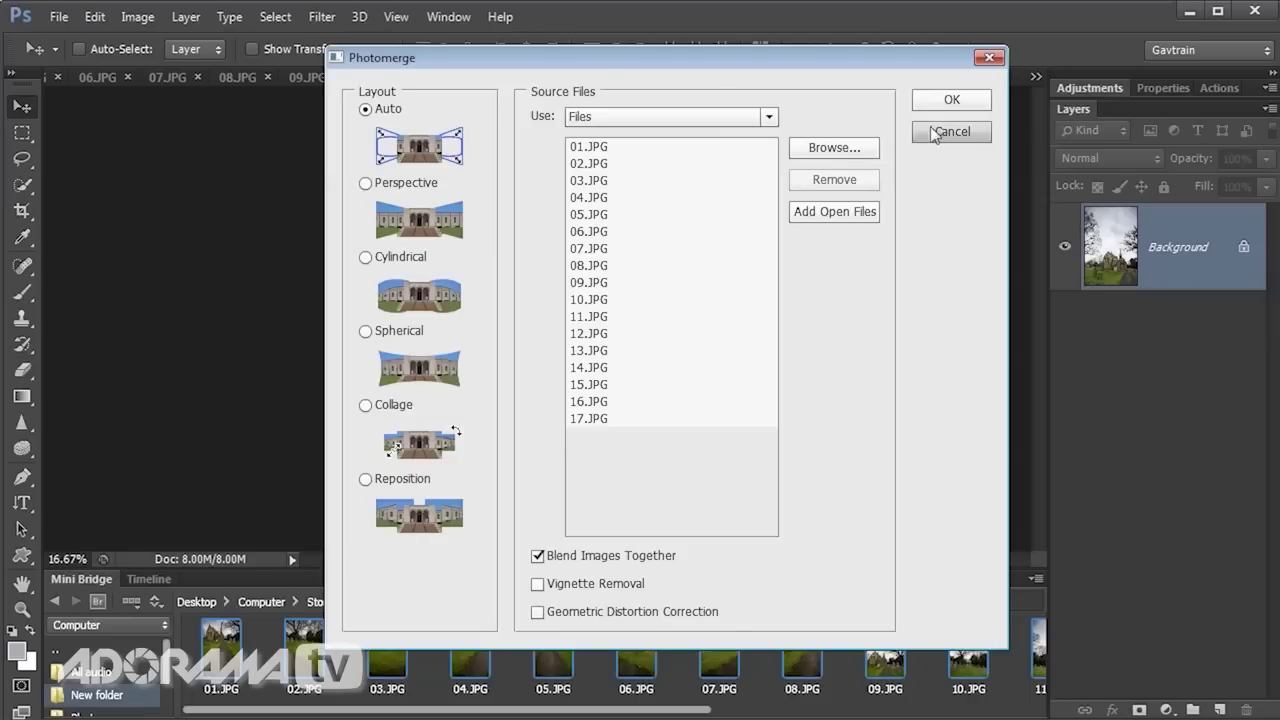
left_click(950, 100)
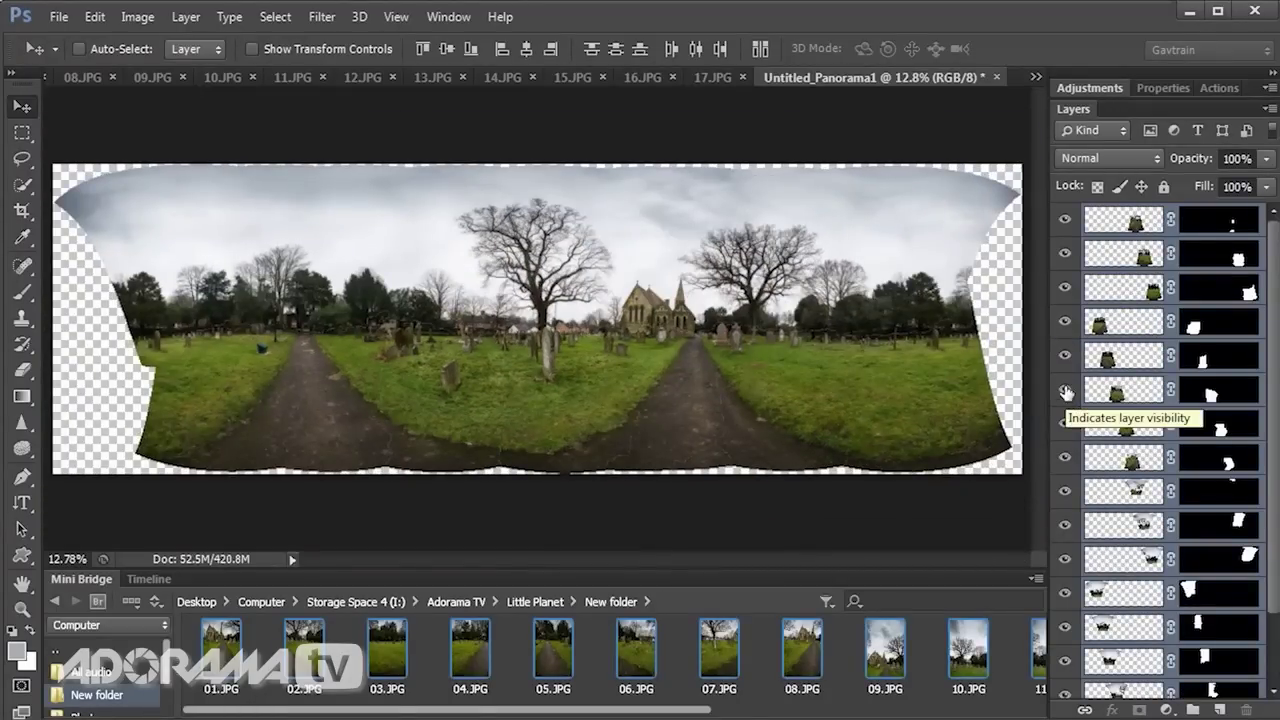
- Merge the visible layers into a single 01.JPG layer, collapse Mini Bridge, and fit the panorama on screen
left_click(186, 17)
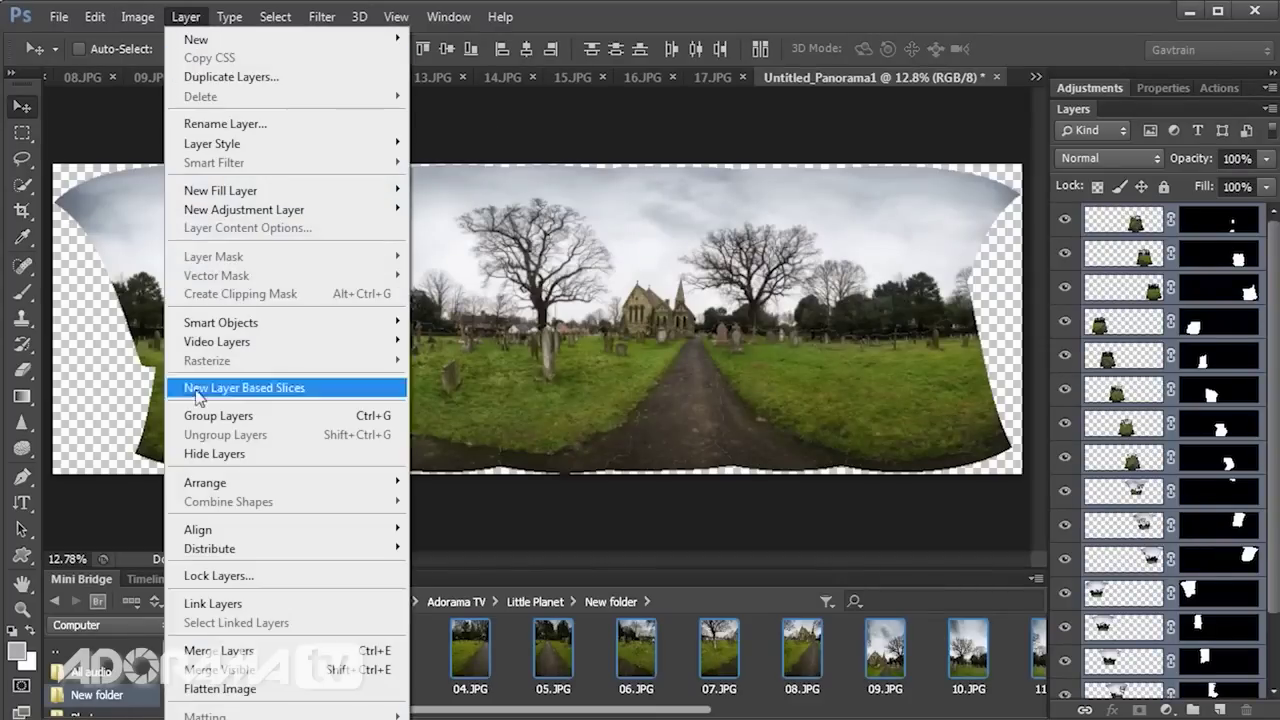
left_click(240, 670)
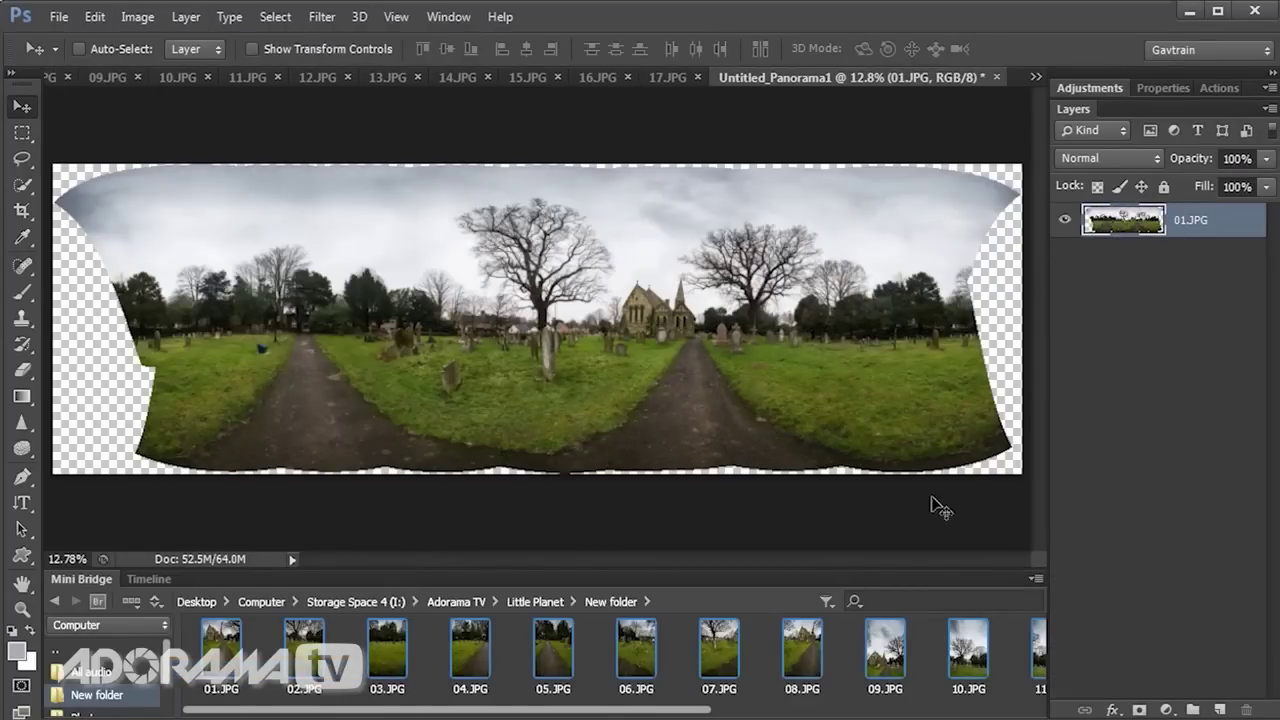
double_click(100, 579)
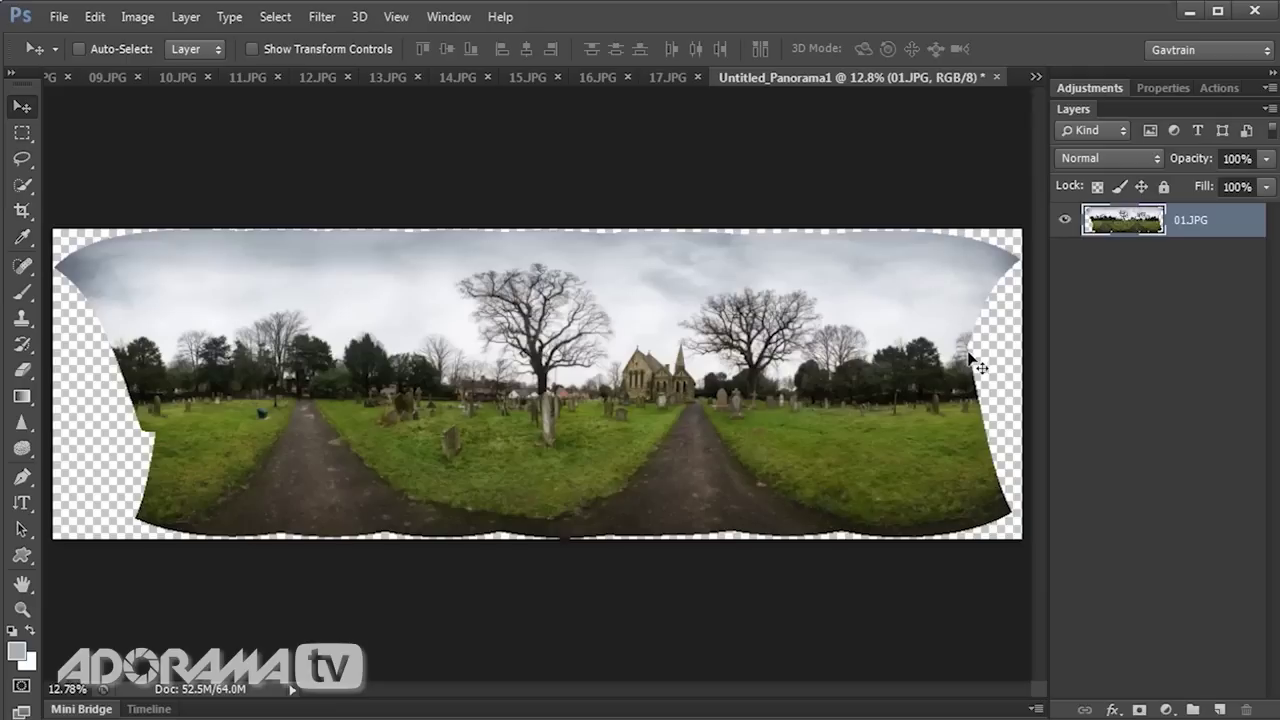
scroll(198, 370, "up", 5)
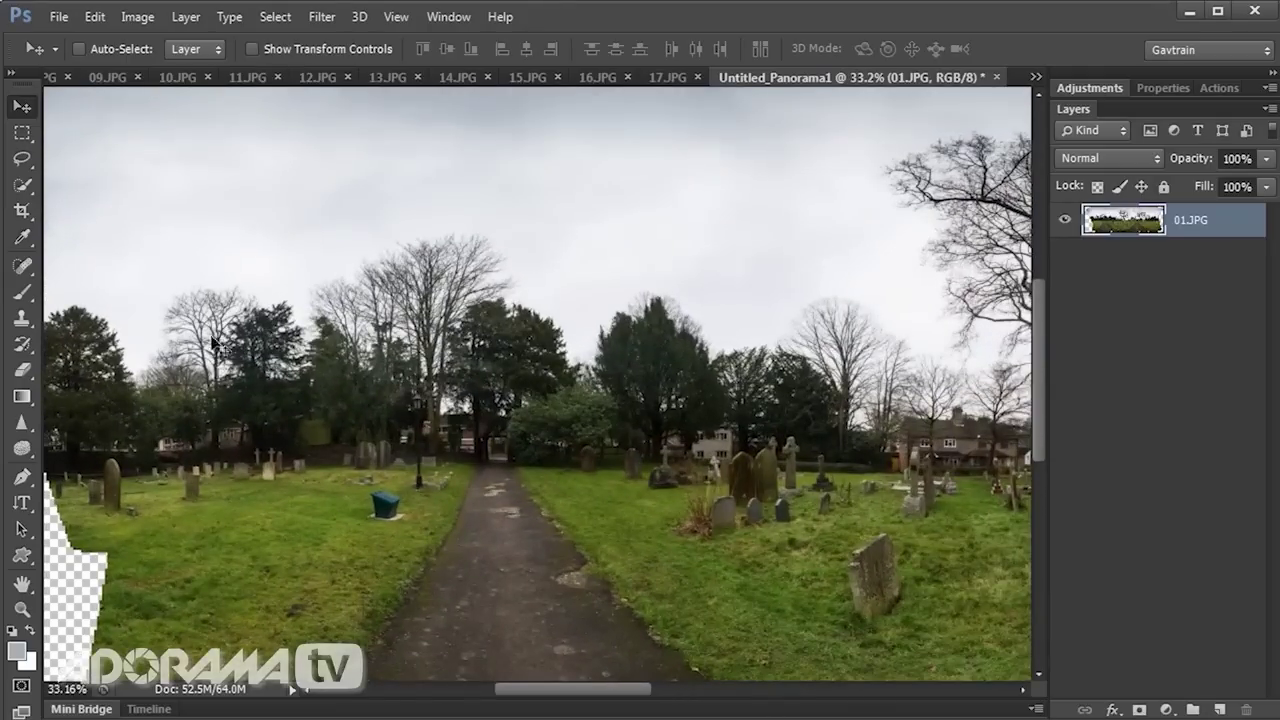
left_click_drag(834, 366, 752, 387)
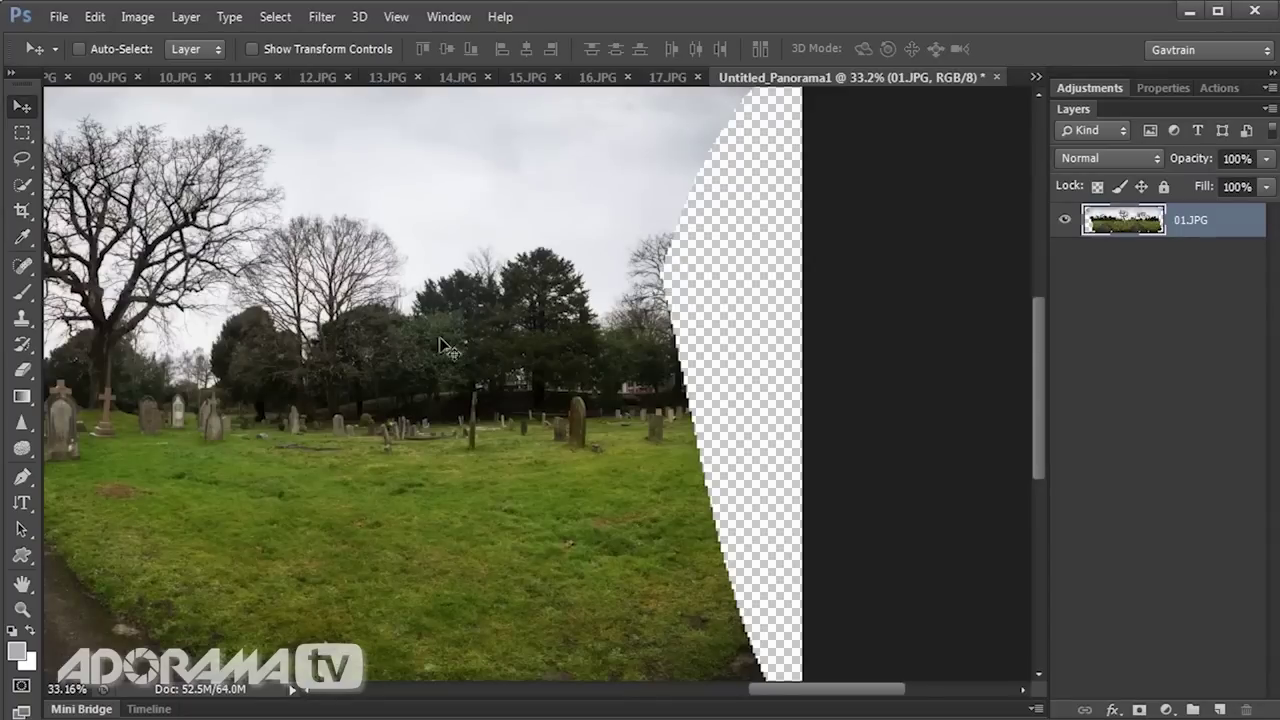
double_click(22, 585)
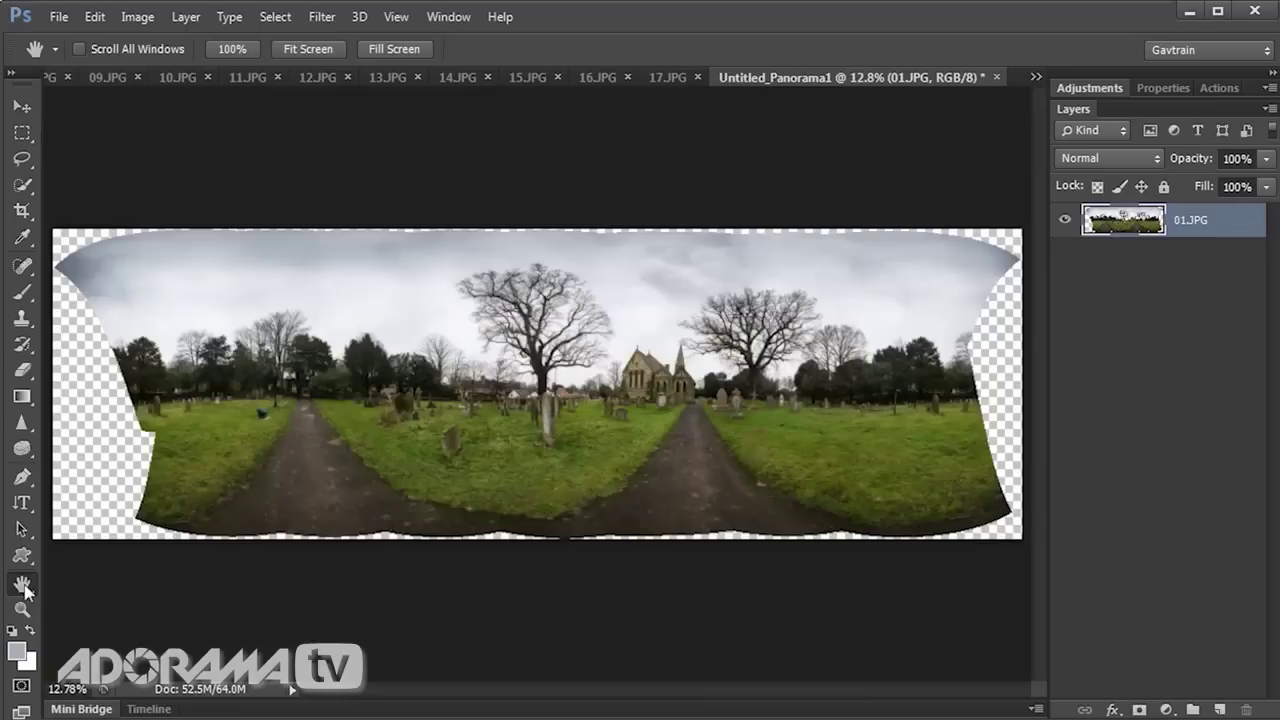
- Offset the panorama horizontally by +4000 pixels with Wrap Around
left_click(323, 22)
mouse_move(400, 371)
left_click(643, 447)
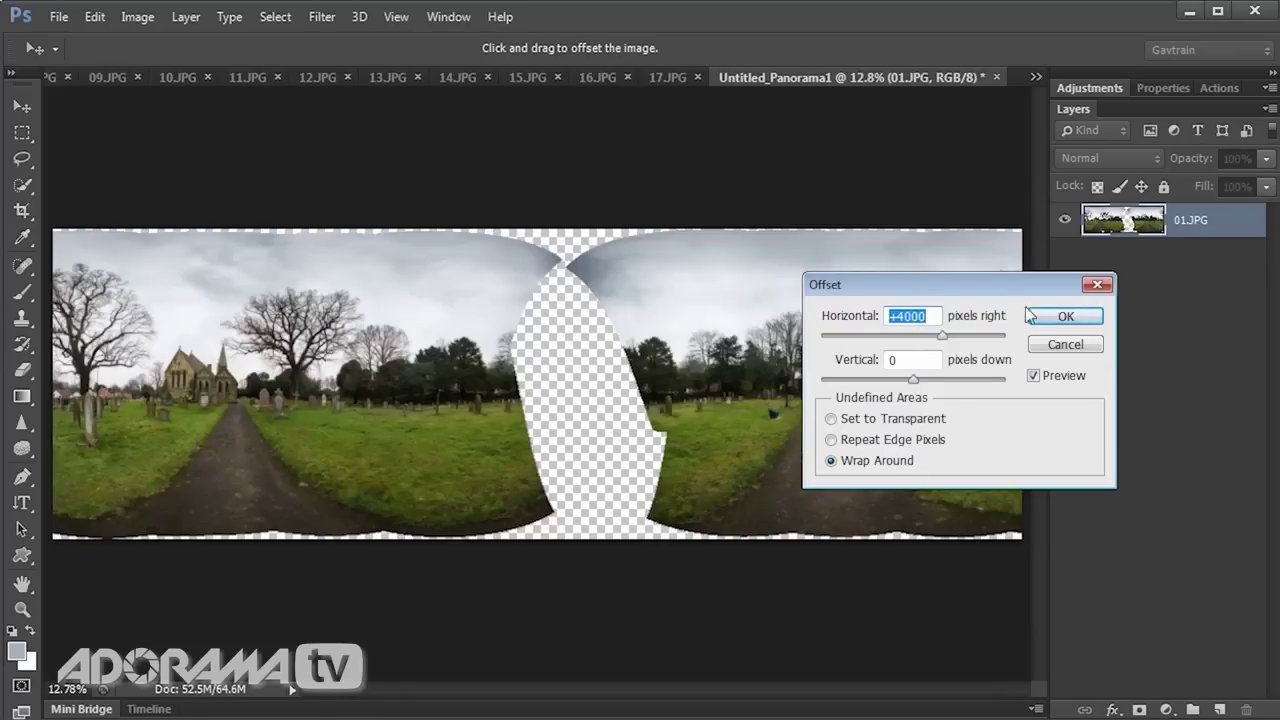
left_click(1065, 316)
key("h")
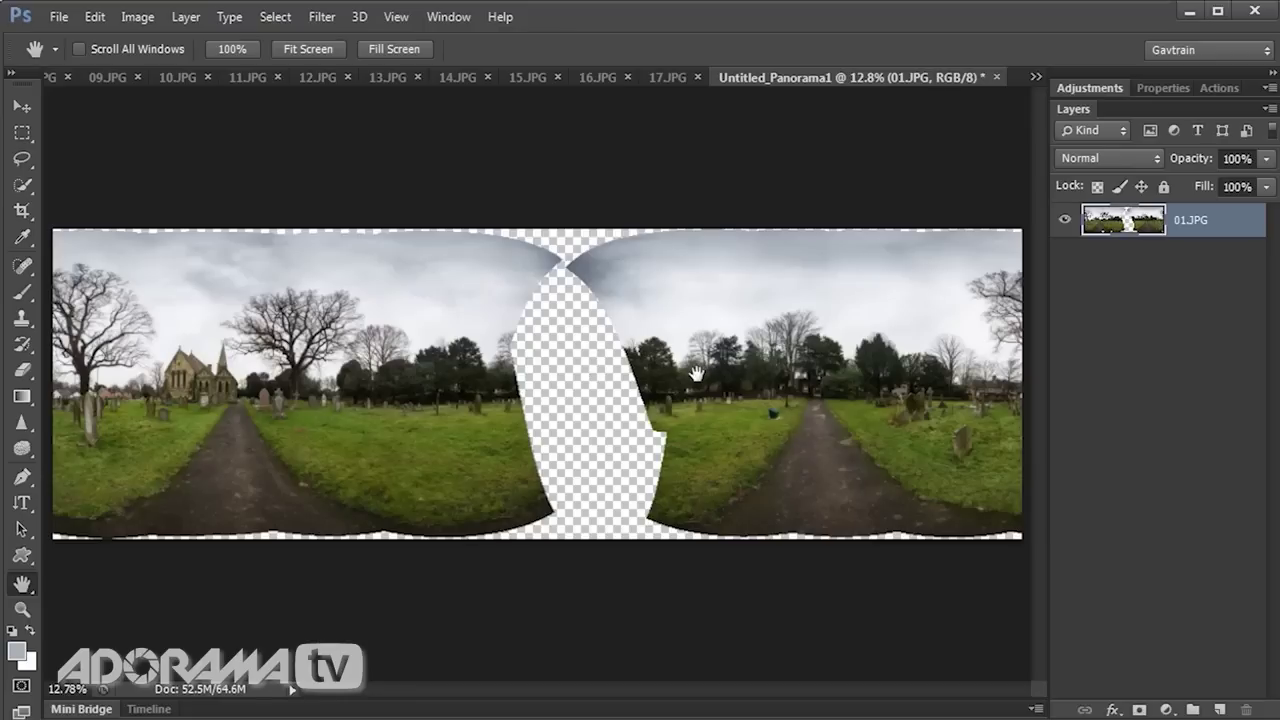
- Marquee-select the strip just right of the central transparent gap
scroll(695, 373, "up", 5)
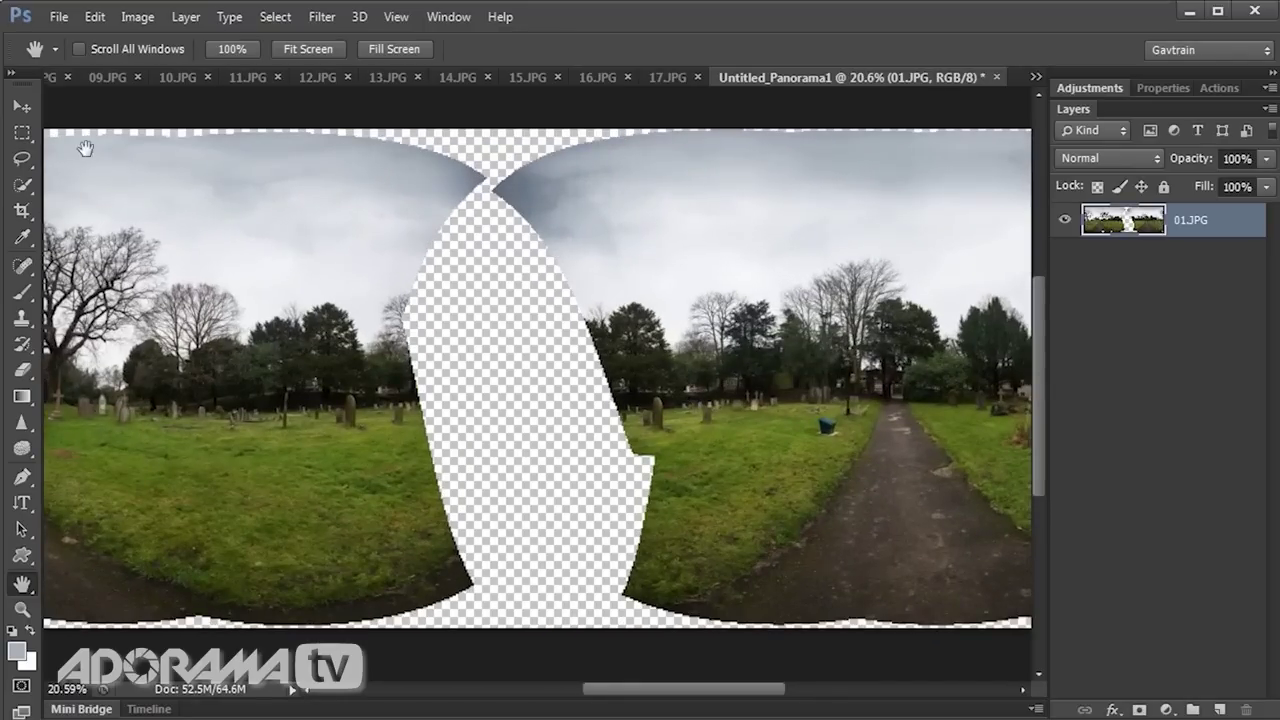
left_click(22, 133)
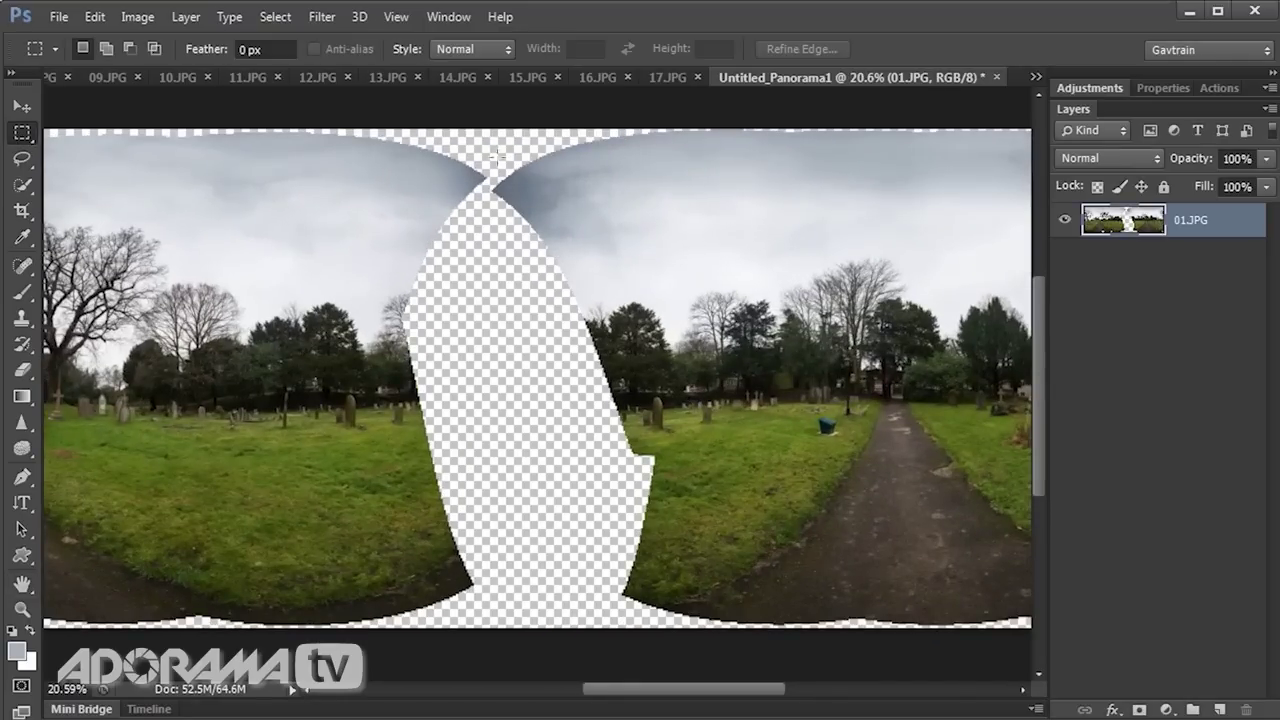
left_click_drag(490, 122, 678, 642)
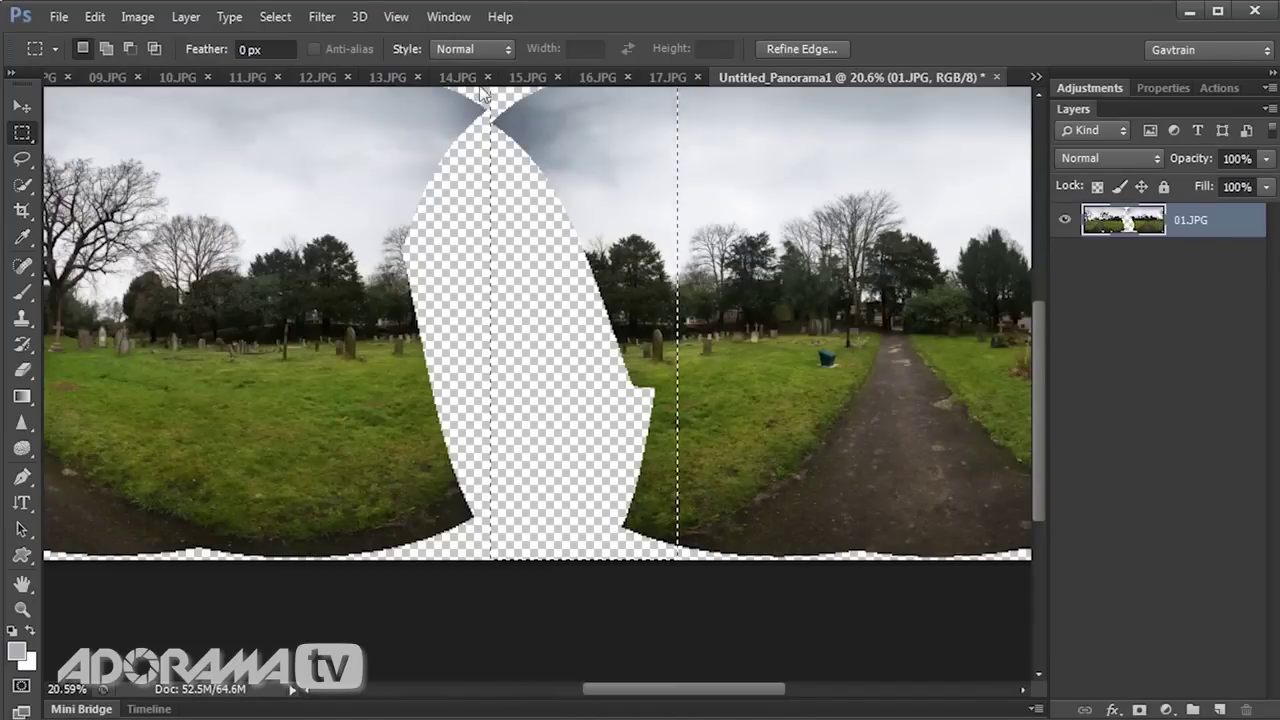
- Cut the selected strip and paste it back as a new Layer 1
left_click(94, 18)
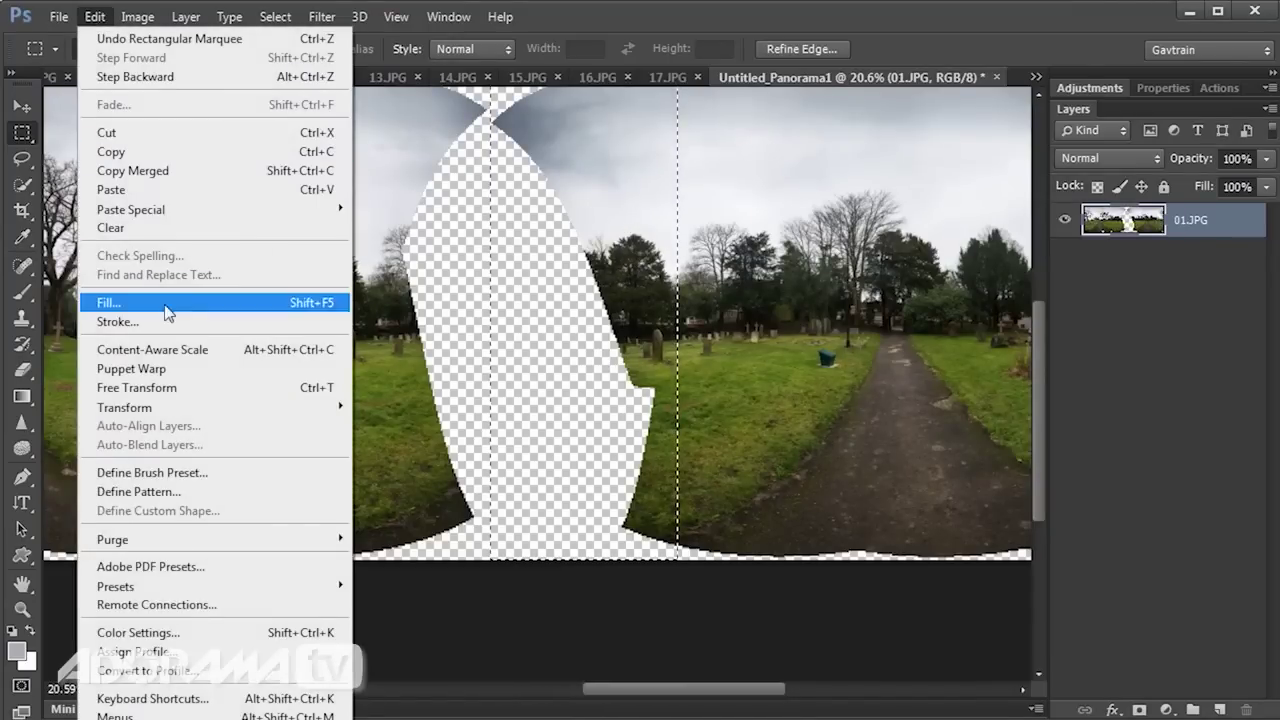
left_click(149, 144)
left_click_drag(666, 162, 665, 194)
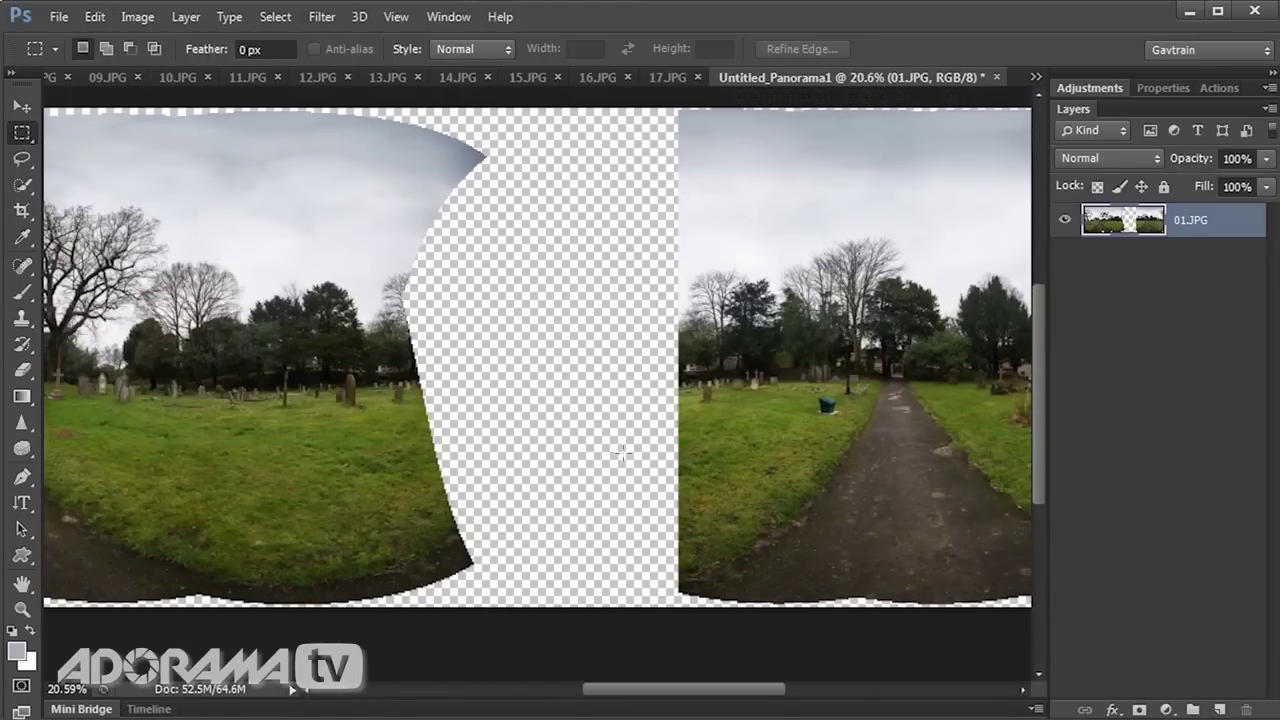
left_click(94, 17)
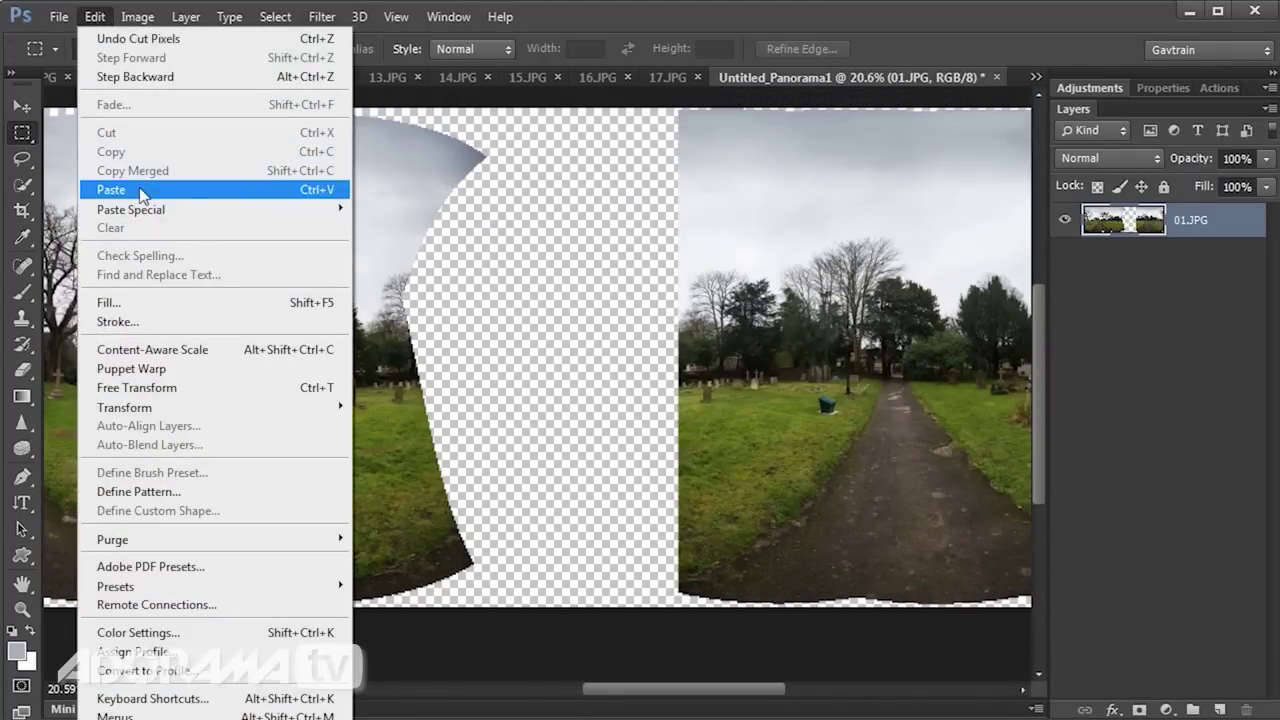
left_click(141, 192)
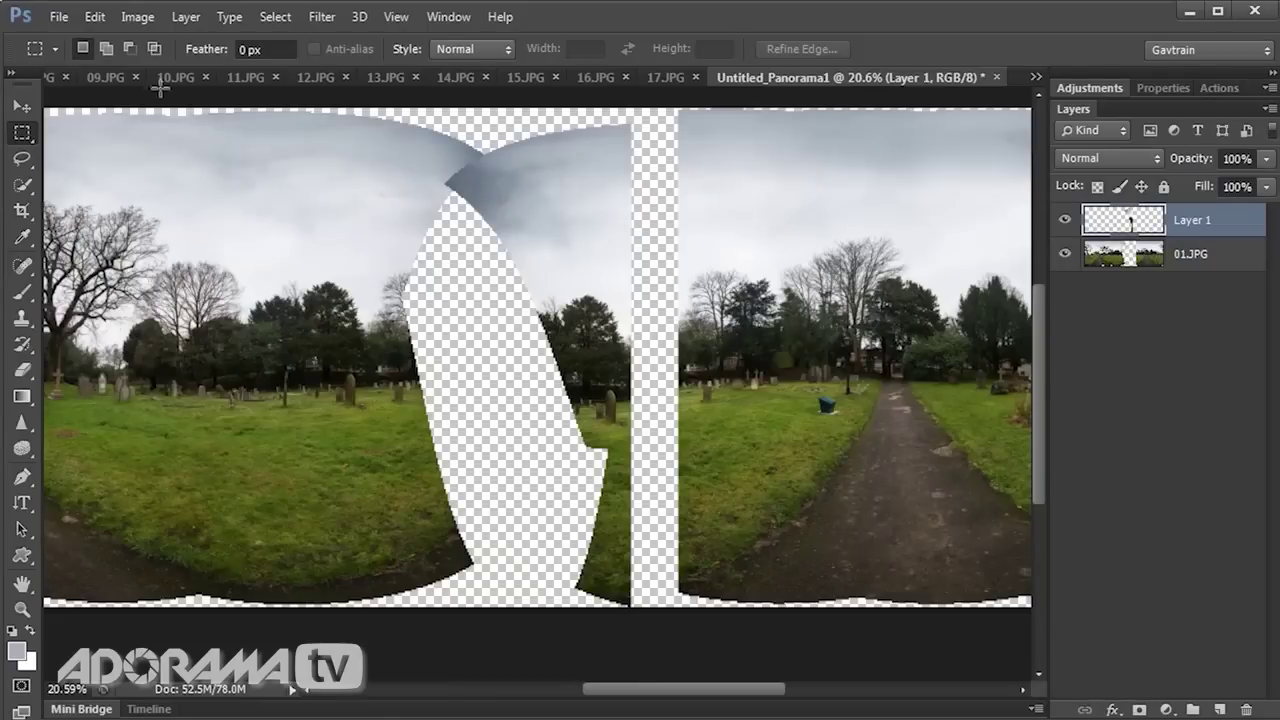
- Slide Layer 1 left over the gap, aligning gravestones at 59% opacity, then restore 100%
left_click(22, 106)
left_click_drag(576, 272, 346, 285)
left_click_drag(1190, 160, 1158, 163)
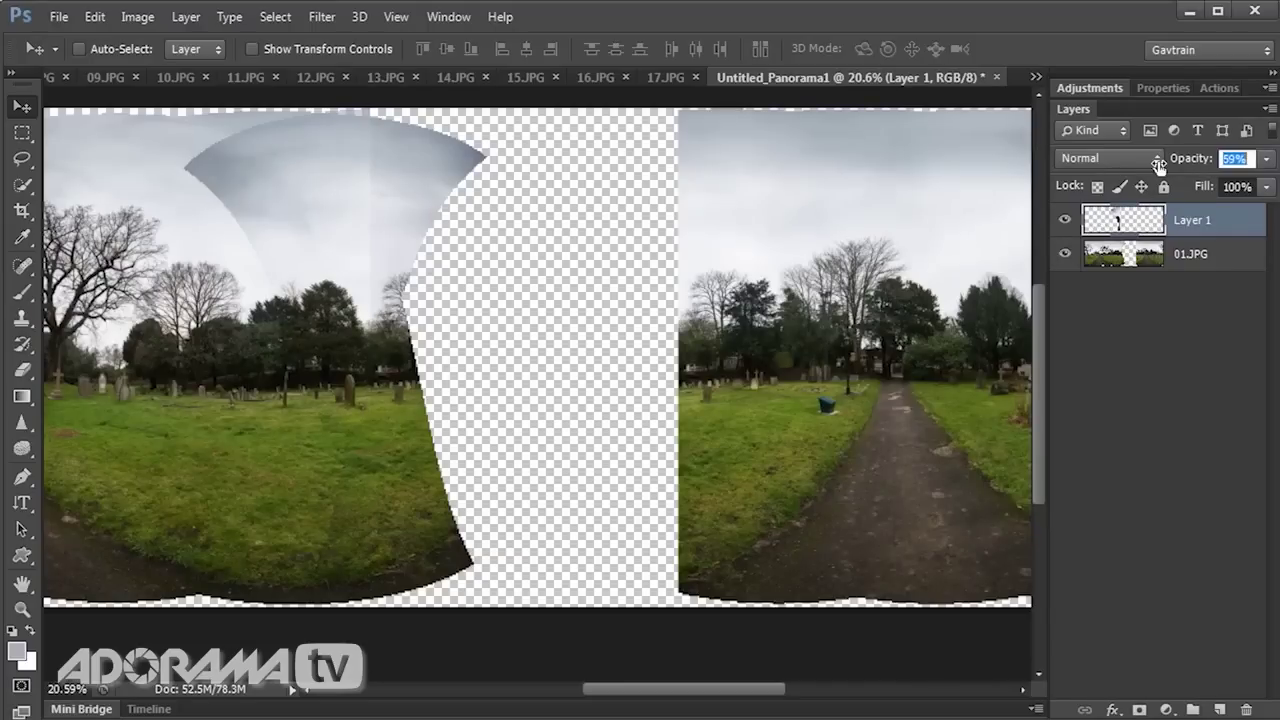
scroll(360, 401, "up", 5)
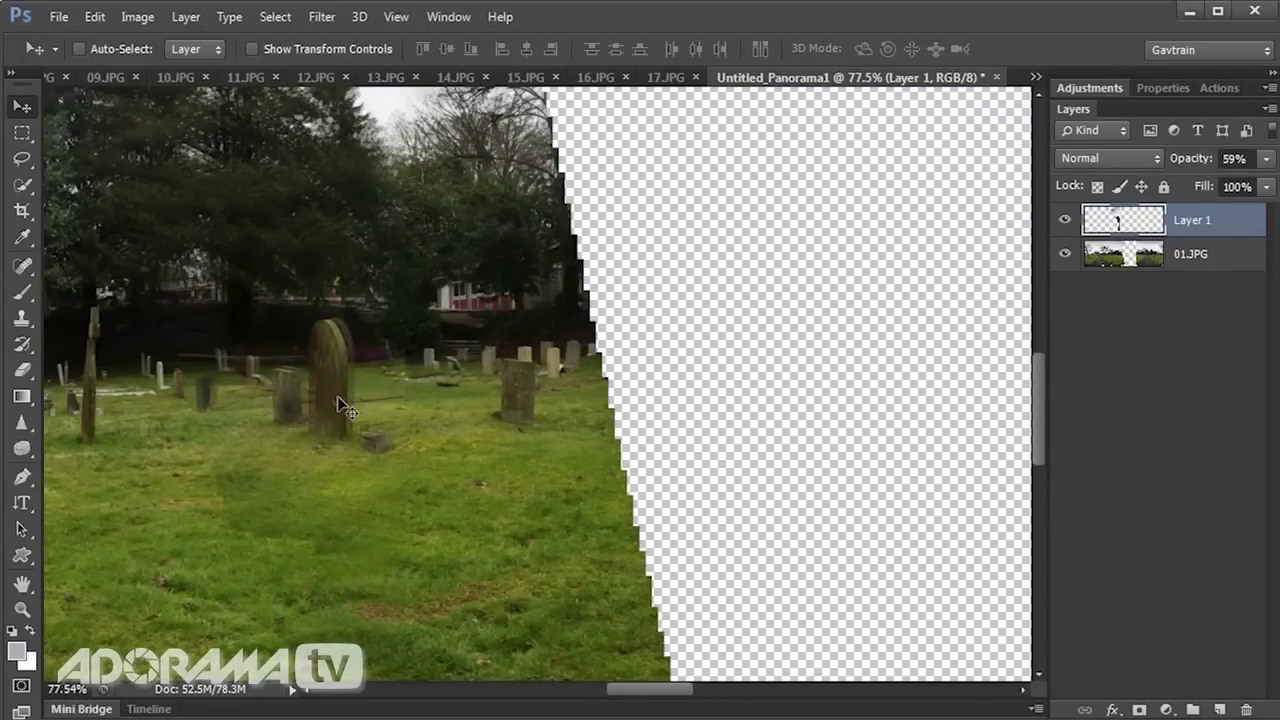
left_click_drag(341, 405, 357, 412)
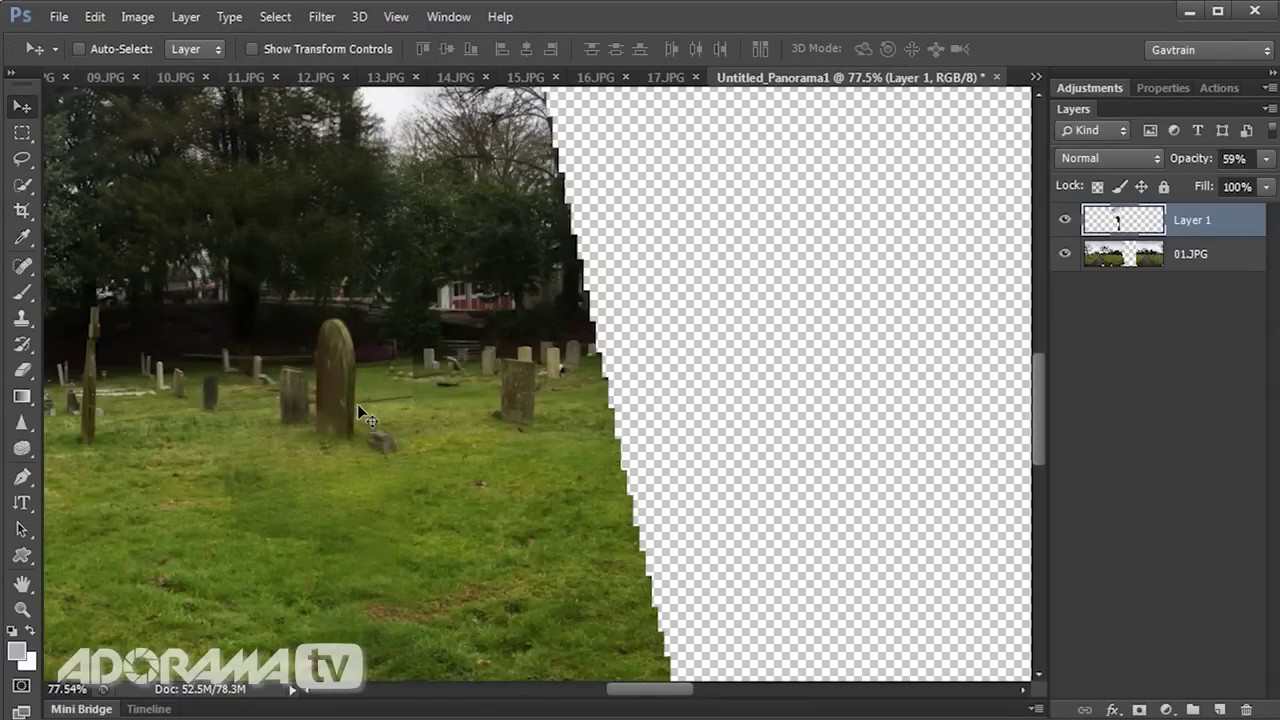
left_click_drag(282, 393, 487, 440)
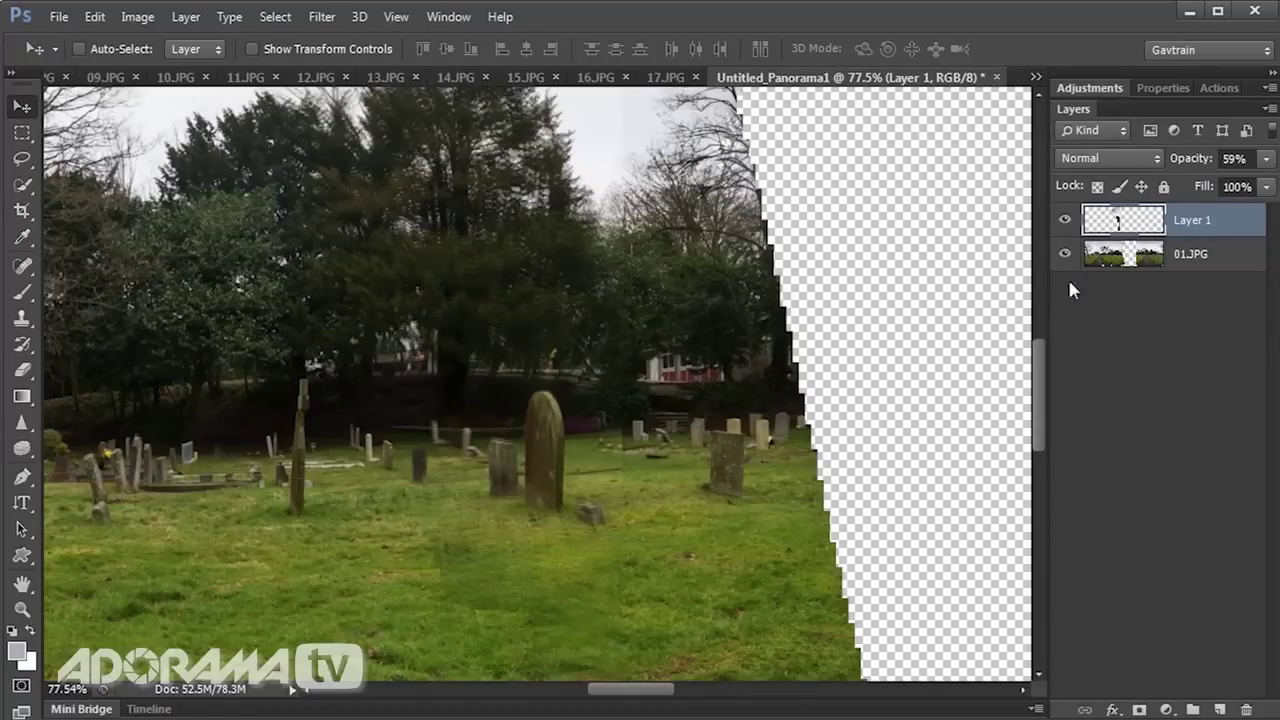
left_click_drag(1201, 168, 1273, 175)
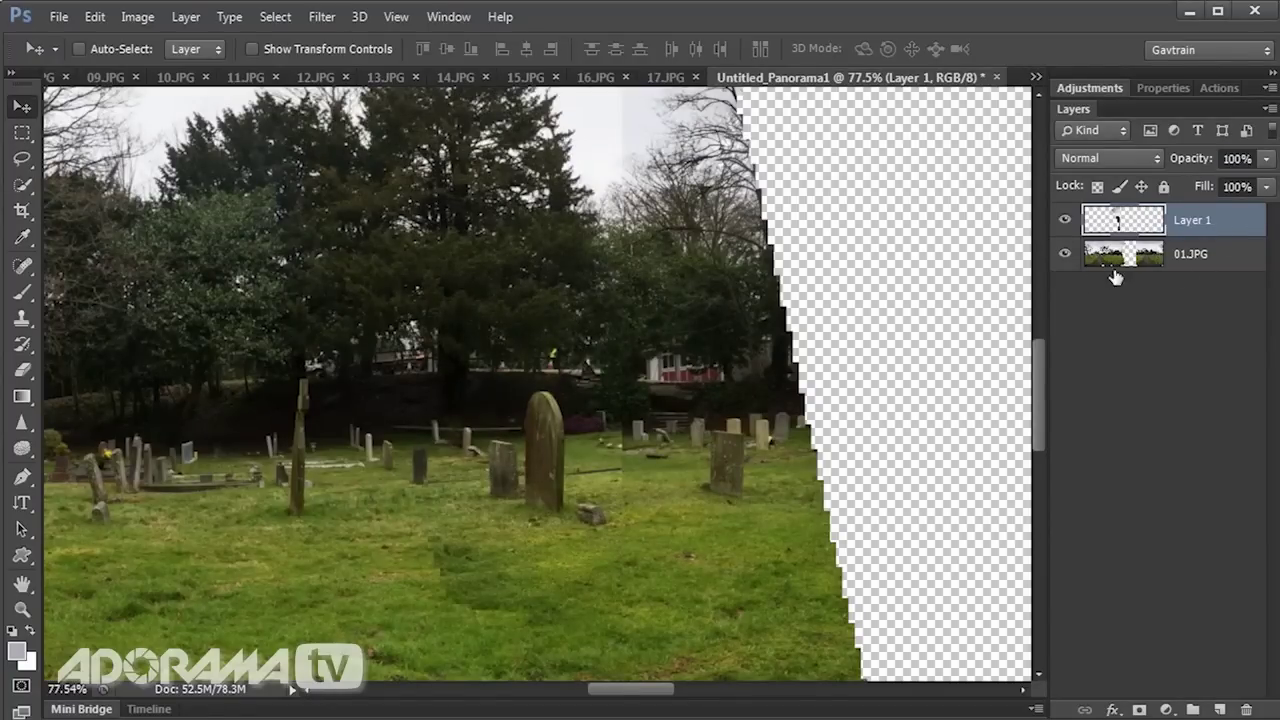
- Hide the 01.JPG layer to view the pasted strip alone
left_click(1065, 256)
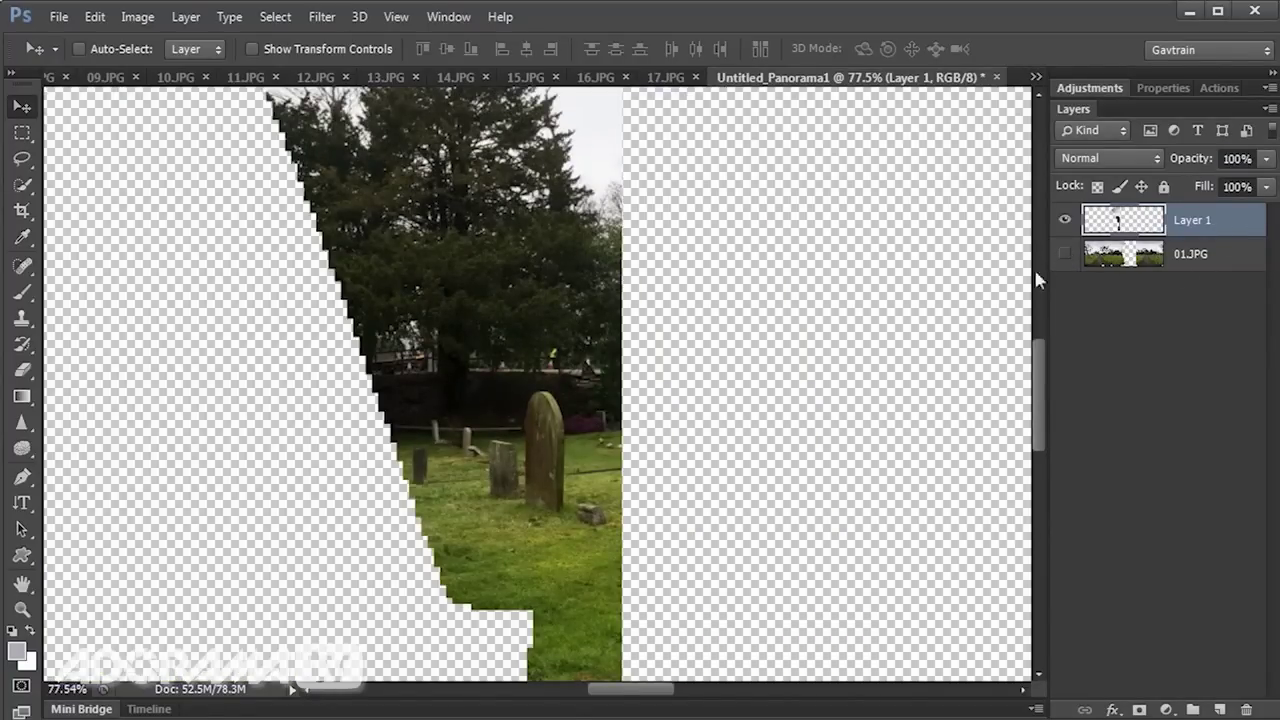
left_click_drag(500, 500, 500, 186)
scroll(449, 471, "down", 3)
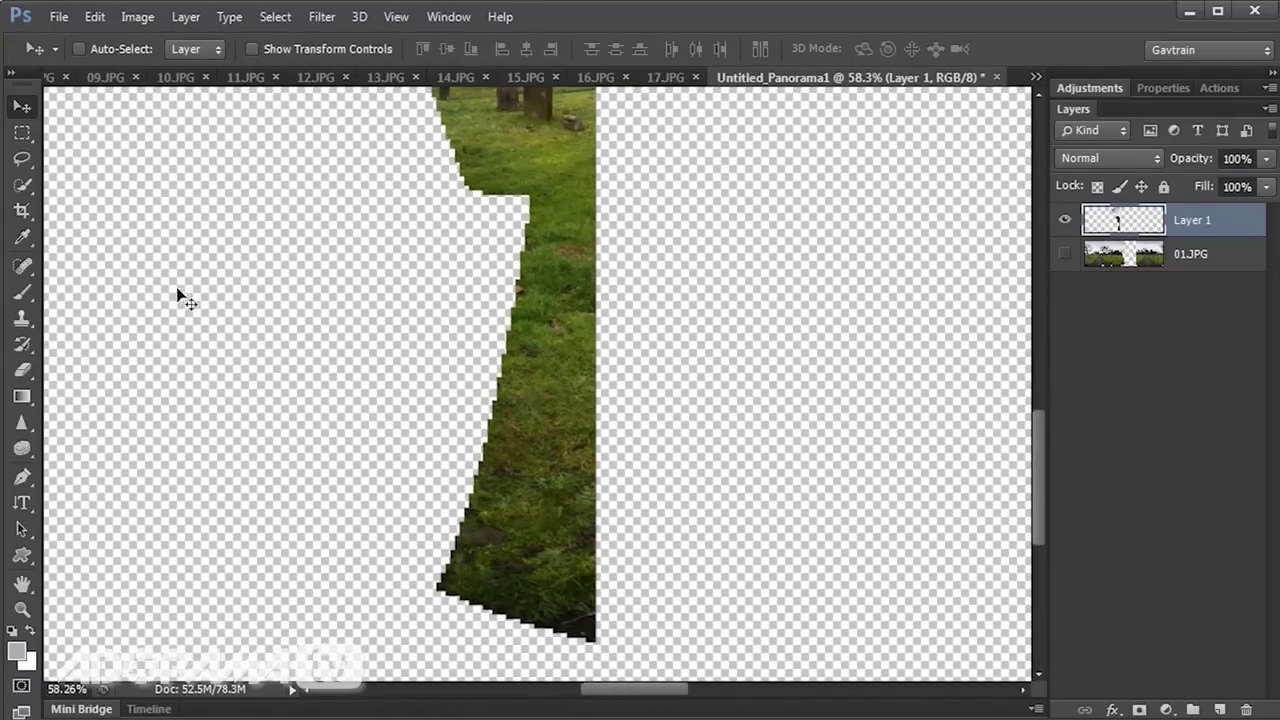
- Erase Layer 1's stepped left edge from tree to gravestones with a 150 eraser
left_click(22, 370)
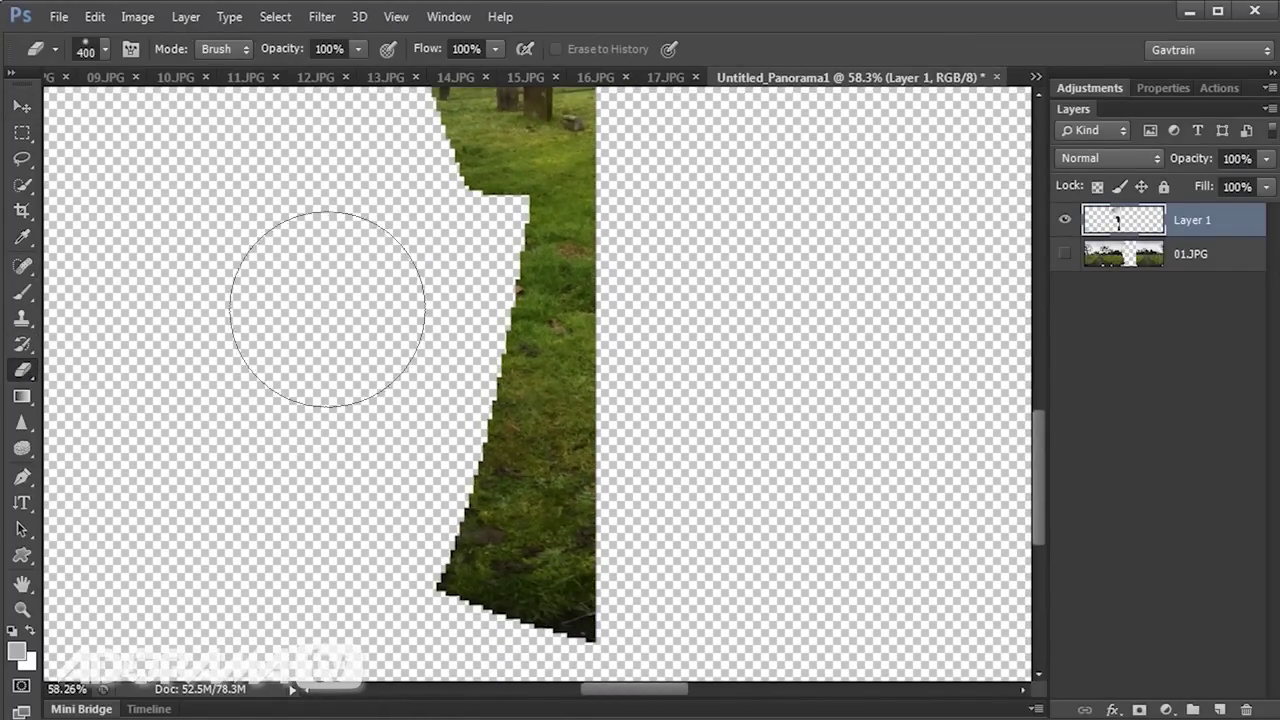
key("bracketleft")
key("bracketleft")
key("bracketleft")
key("bracketleft")
key("bracketleft")
mouse_move(501, 216)
left_mouse_down()
mouse_move(437, 533)
mouse_move(443, 594)
mouse_move(514, 618)
mouse_move(530, 655)
mouse_move(480, 594)
mouse_move(451, 377)
left_mouse_up()
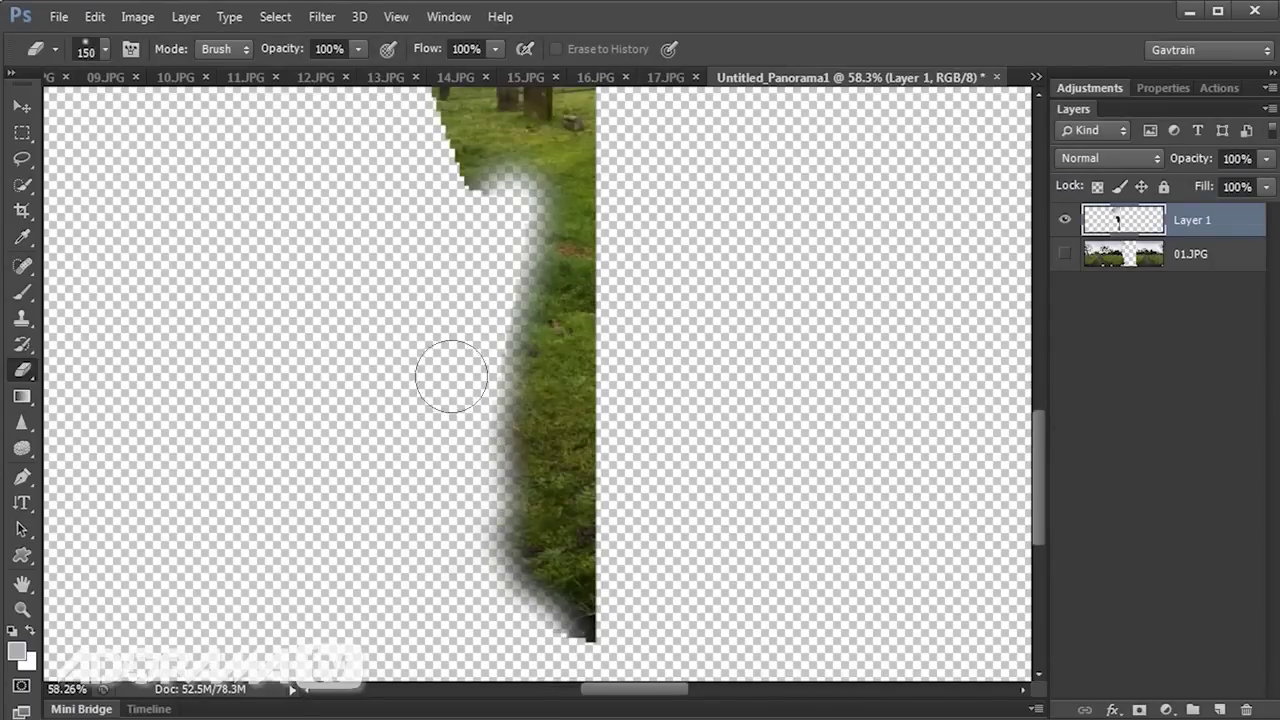
mouse_move(443, 251)
left_mouse_down()
mouse_move(466, 437)
mouse_move(460, 425)
left_mouse_up()
mouse_move(420, 200)
left_mouse_down()
mouse_move(406, 158)
mouse_move(486, 351)
left_mouse_up()
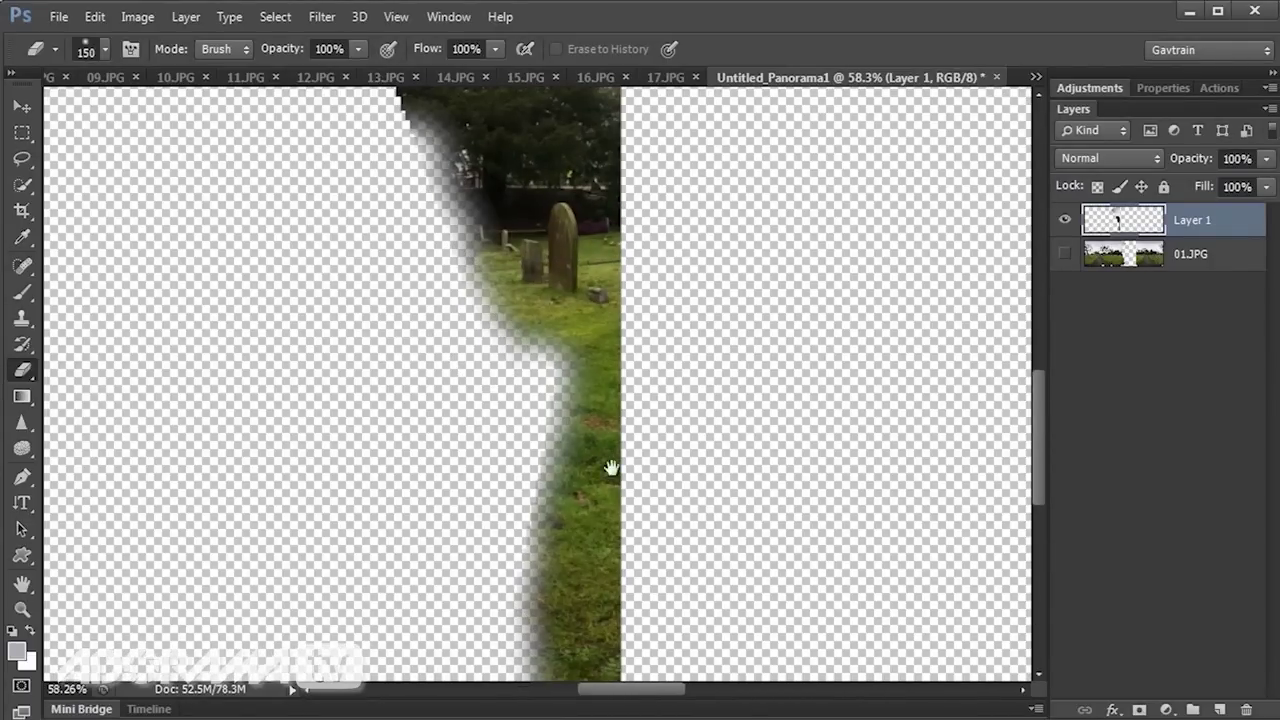
left_click_drag(609, 160, 611, 425)
mouse_move(417, 417)
left_mouse_down()
mouse_move(359, 281)
mouse_move(400, 347)
mouse_move(438, 522)
left_mouse_up()
- Show 01.JPG again and erase the dark stair-stepped sky edge with a 300 eraser
left_click(1064, 254)
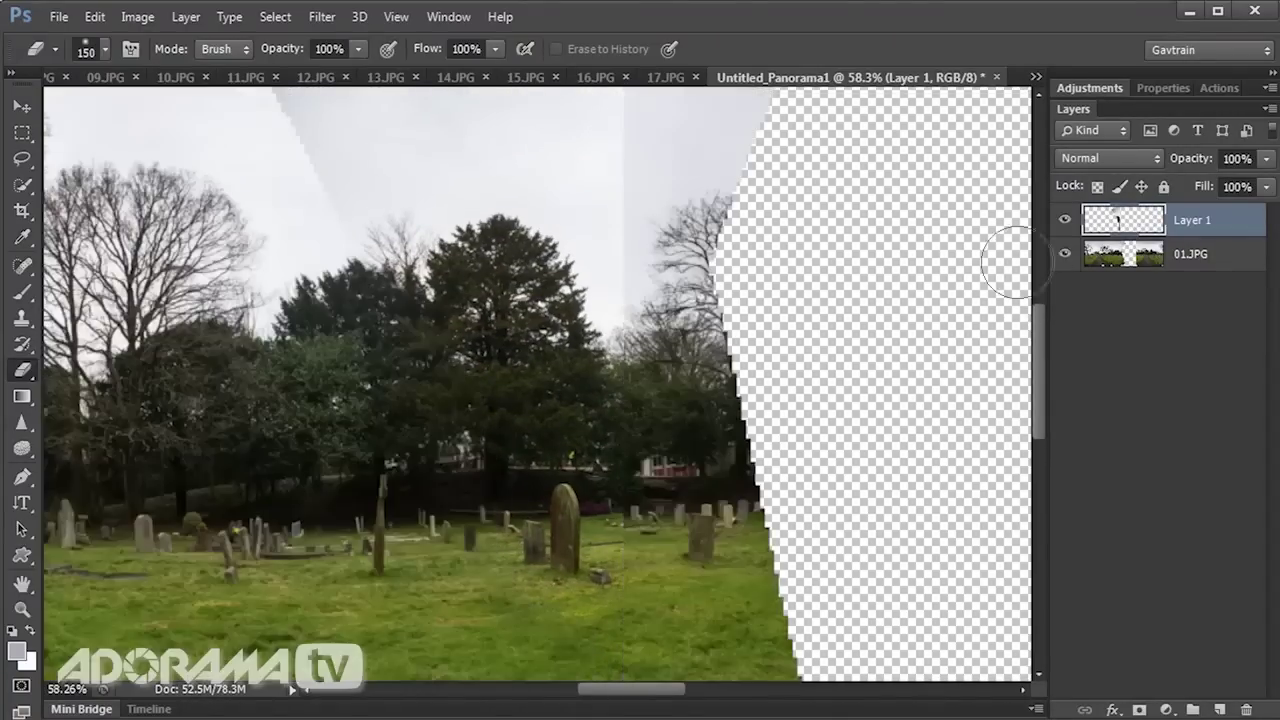
mouse_move(409, 243)
left_mouse_down()
mouse_move(532, 458)
mouse_move(457, 434)
left_mouse_up()
key("bracketright")
key("bracketright")
key("bracketright")
key("bracketright")
mouse_move(410, 320)
left_mouse_down()
mouse_move(286, 157)
mouse_move(360, 337)
mouse_move(370, 407)
left_mouse_up()
mouse_move(456, 219)
left_mouse_down()
mouse_move(537, 194)
mouse_move(371, 214)
mouse_move(469, 337)
mouse_move(358, 324)
mouse_move(546, 257)
mouse_move(409, 291)
mouse_move(449, 366)
mouse_move(593, 422)
mouse_move(534, 251)
mouse_move(463, 186)
mouse_move(494, 166)
mouse_move(540, 163)
mouse_move(517, 166)
mouse_move(434, 266)
mouse_move(745, 304)
left_mouse_up()
left_click_drag(743, 349, 594, 320)
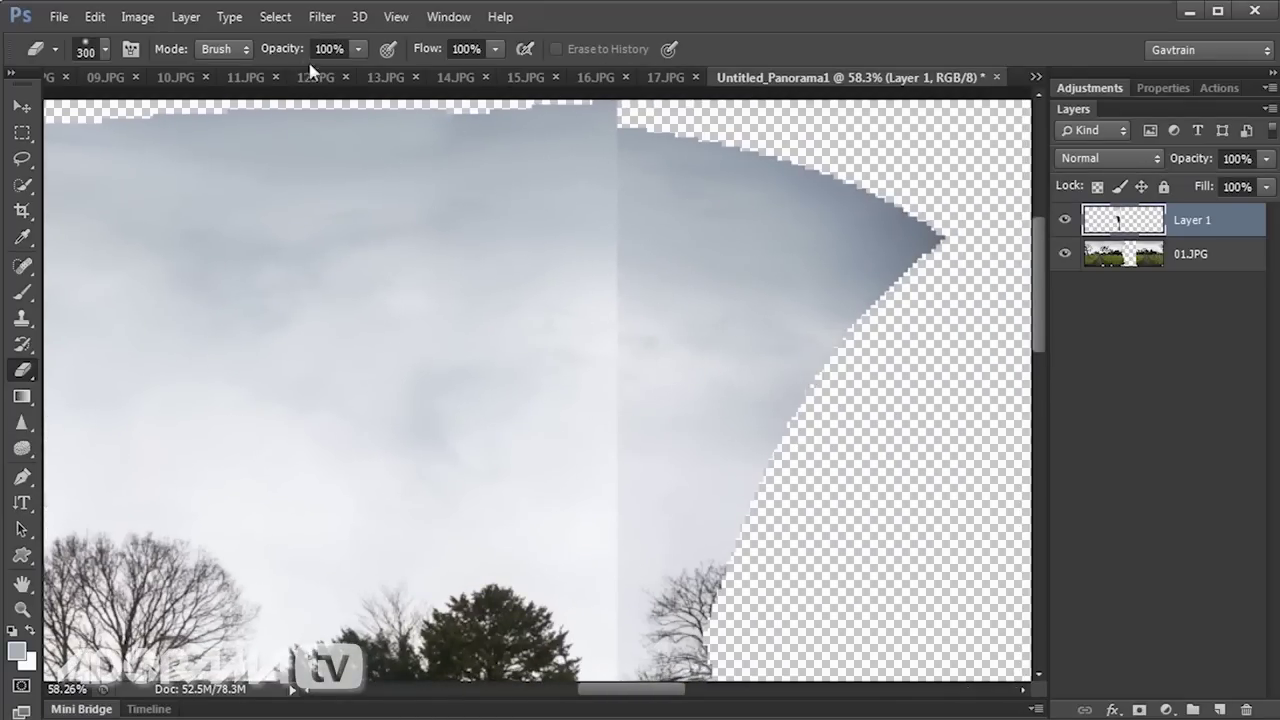
left_click(186, 17)
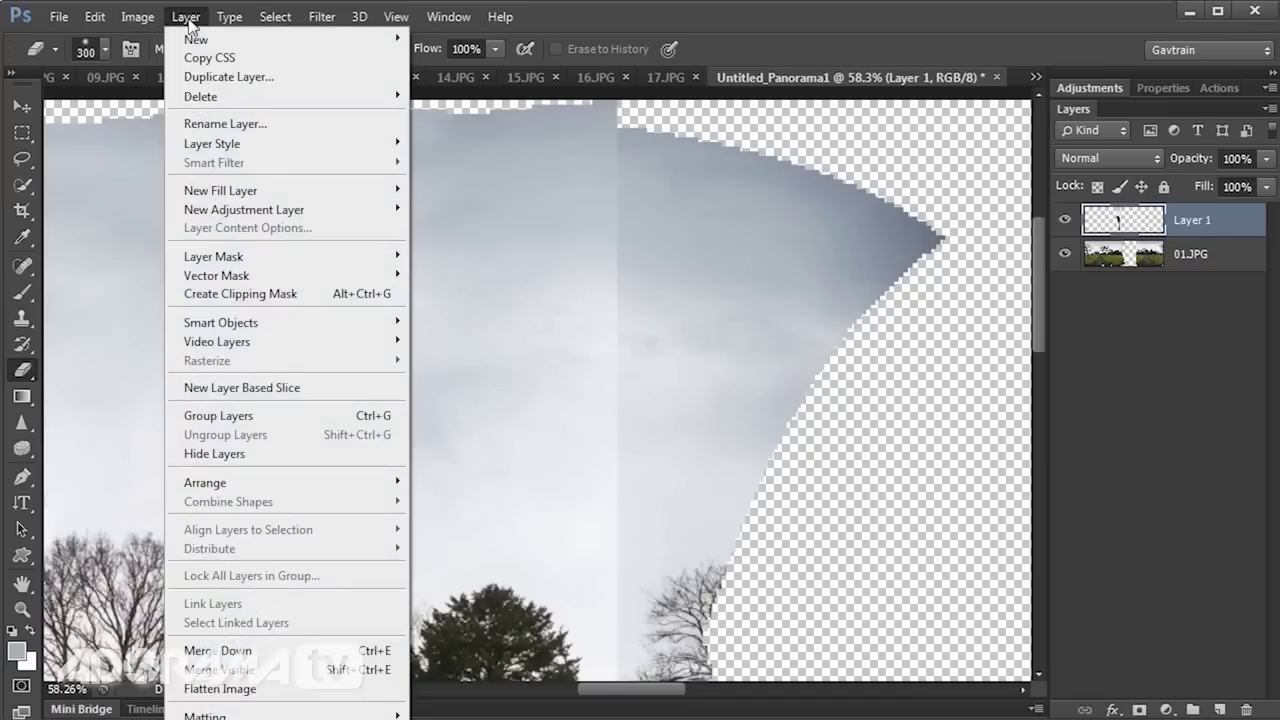
- Merge Layer 1 down into 01.JPG and marquee a vertical strip across the seam
left_click(220, 652)
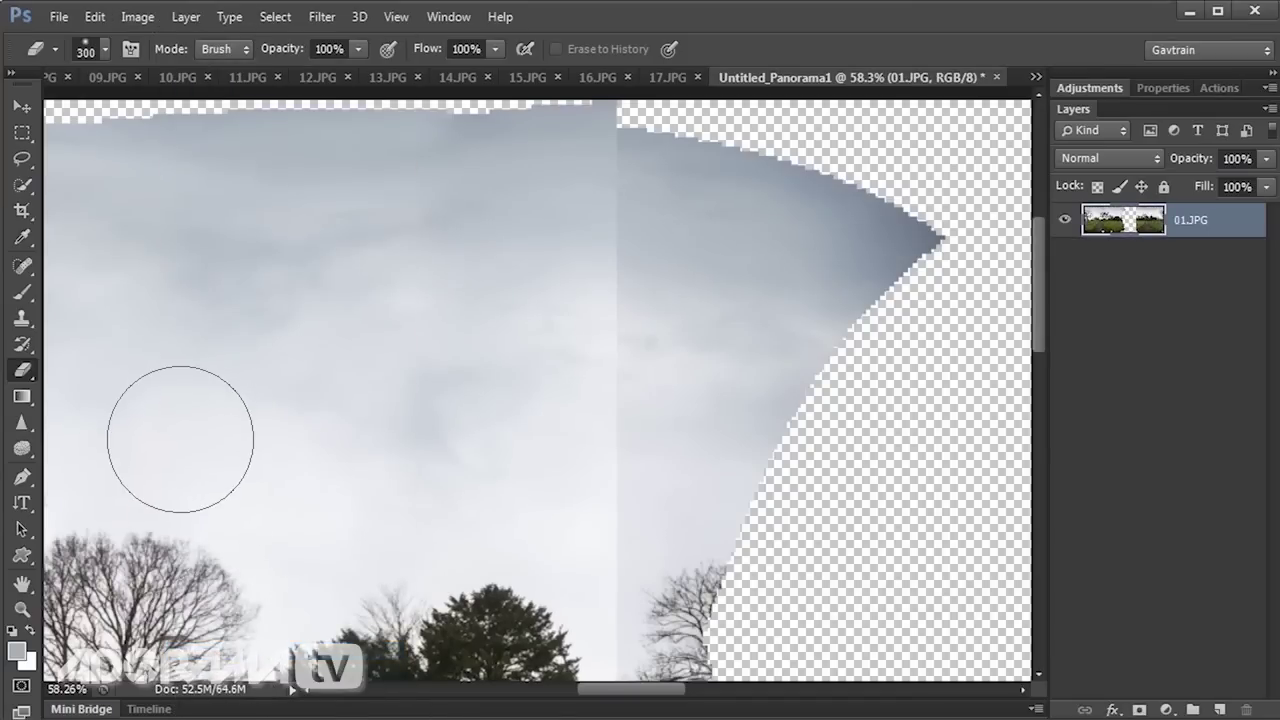
scroll(630, 355, "down", 2)
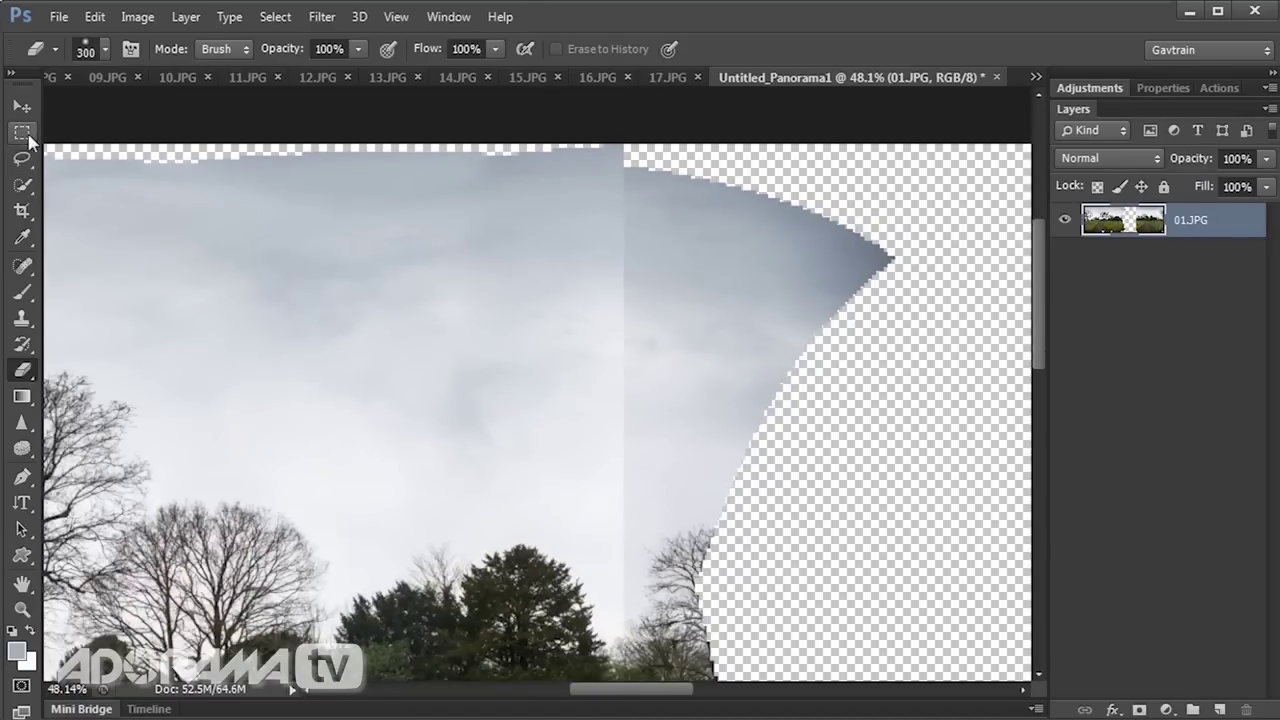
left_click(22, 133)
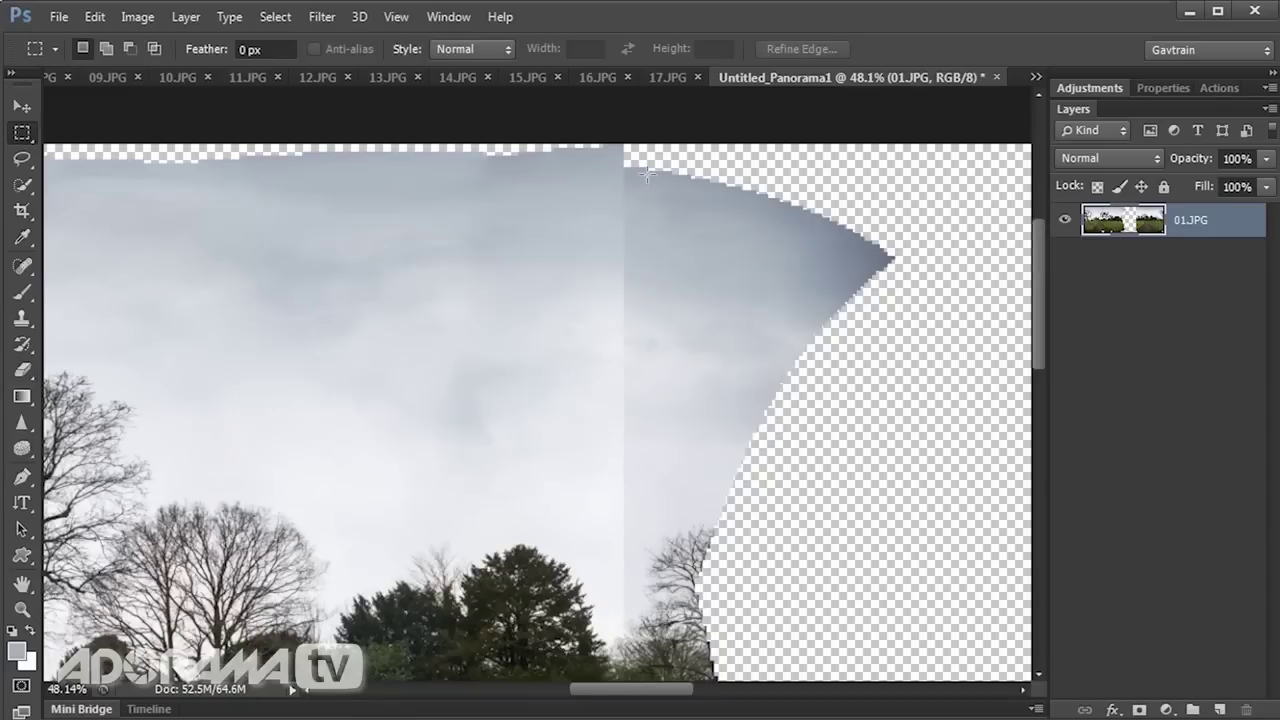
scroll(647, 175, "up", 5)
left_click_drag(616, 134, 887, 546)
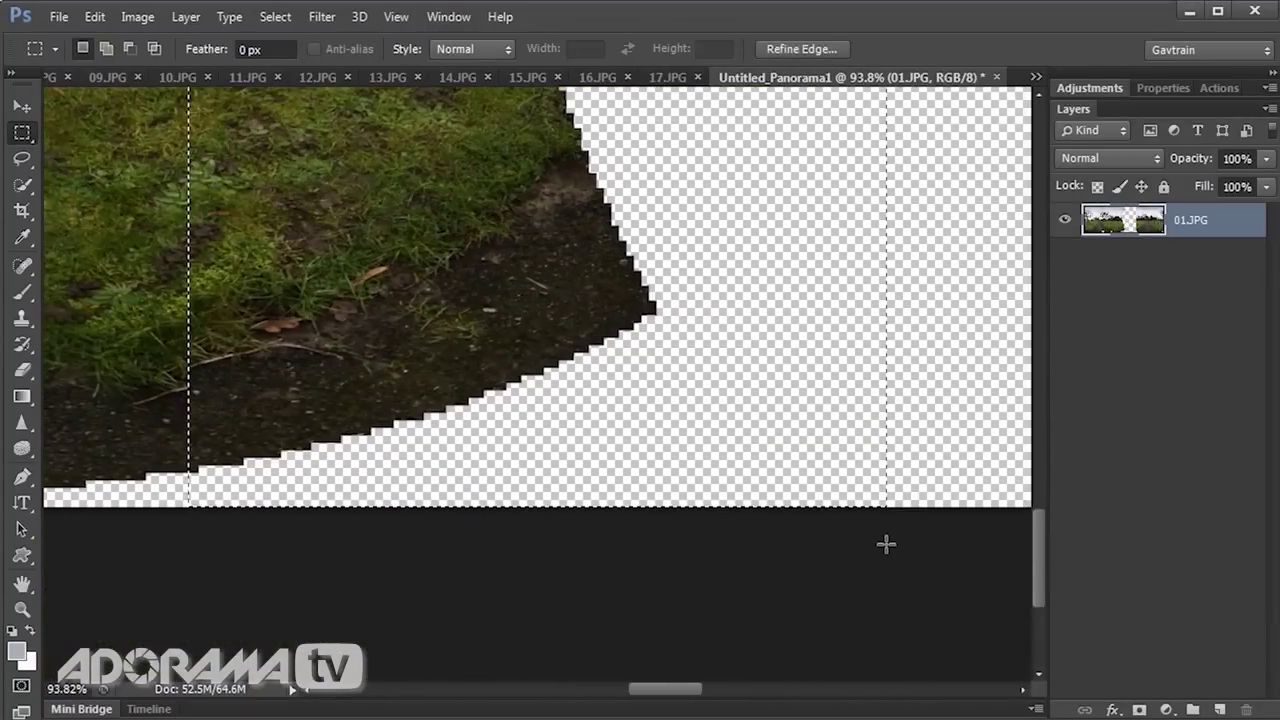
- Cut the selected seam strip out, leaving a rectangular transparent gap
scroll(808, 383, "down", 8)
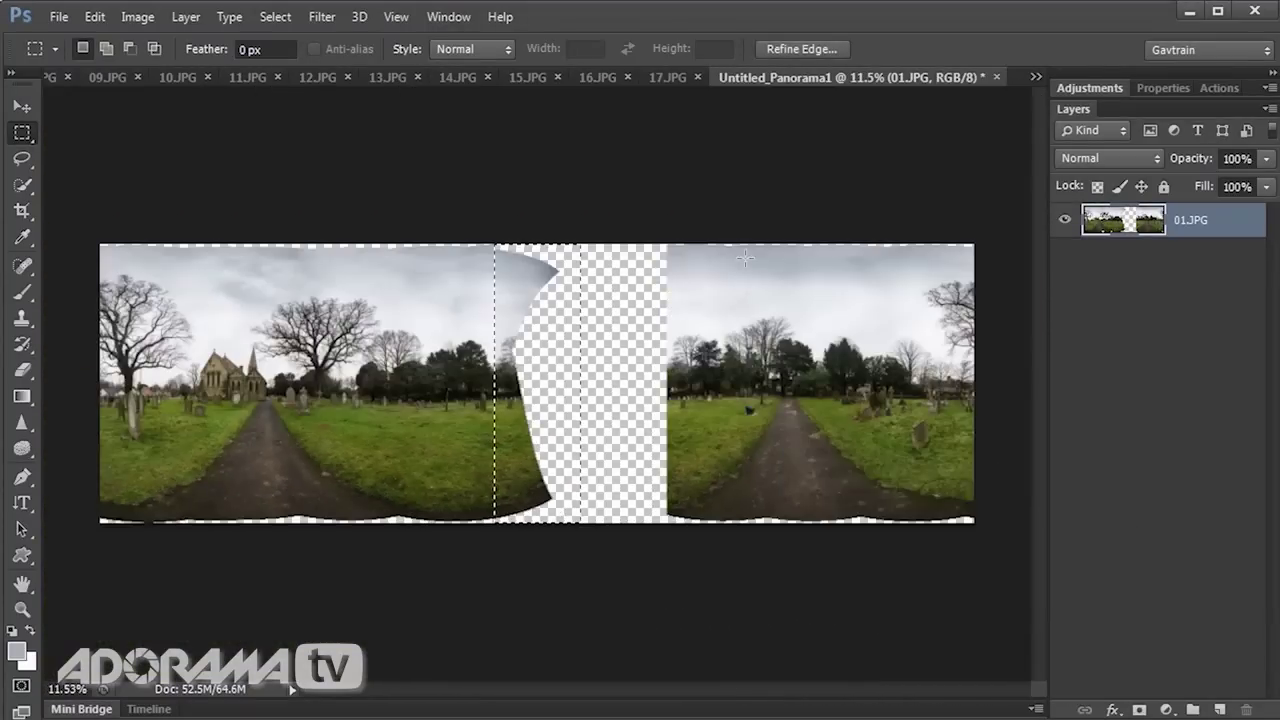
scroll(745, 260, "up", 2)
left_click(94, 17)
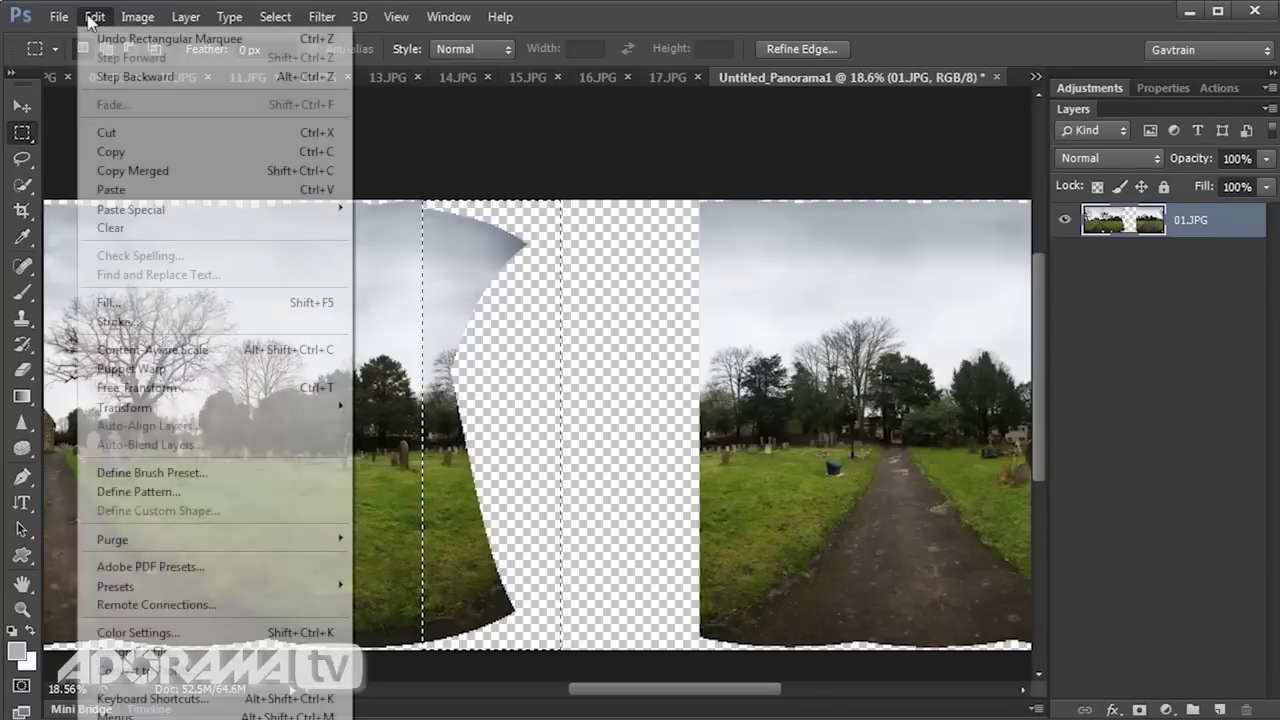
left_click(132, 133)
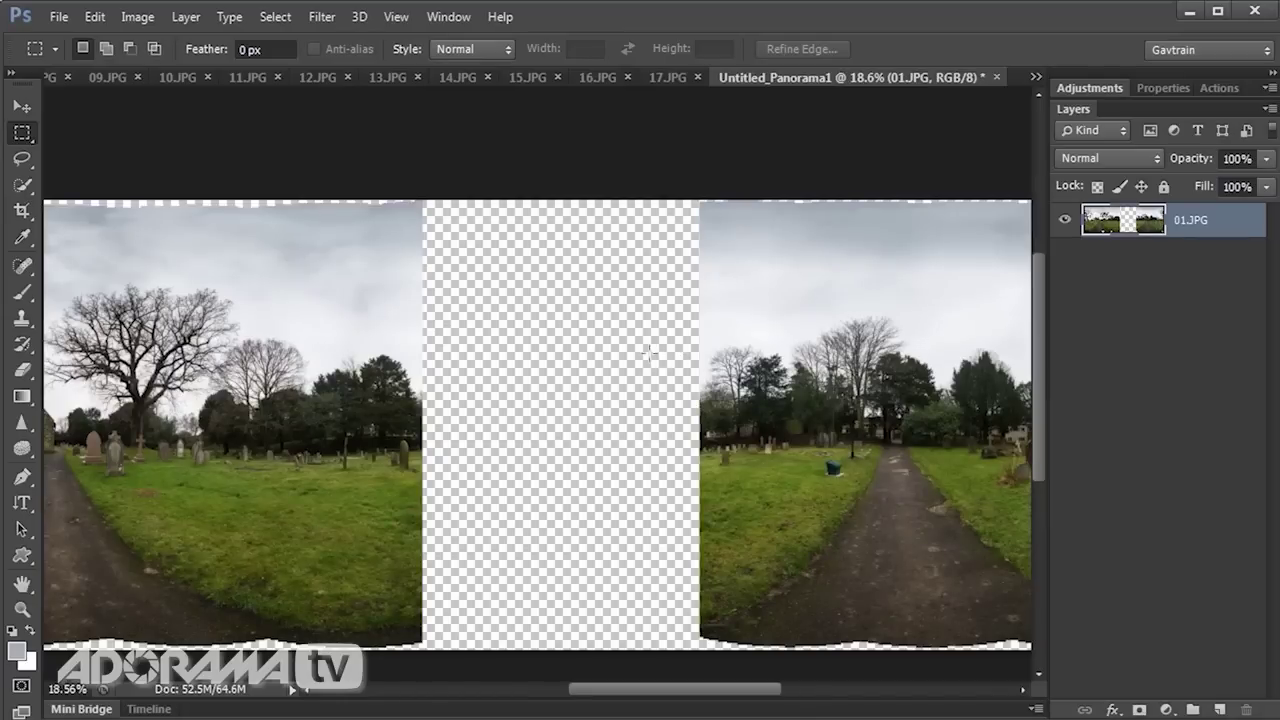
scroll(655, 352, "down", 2)
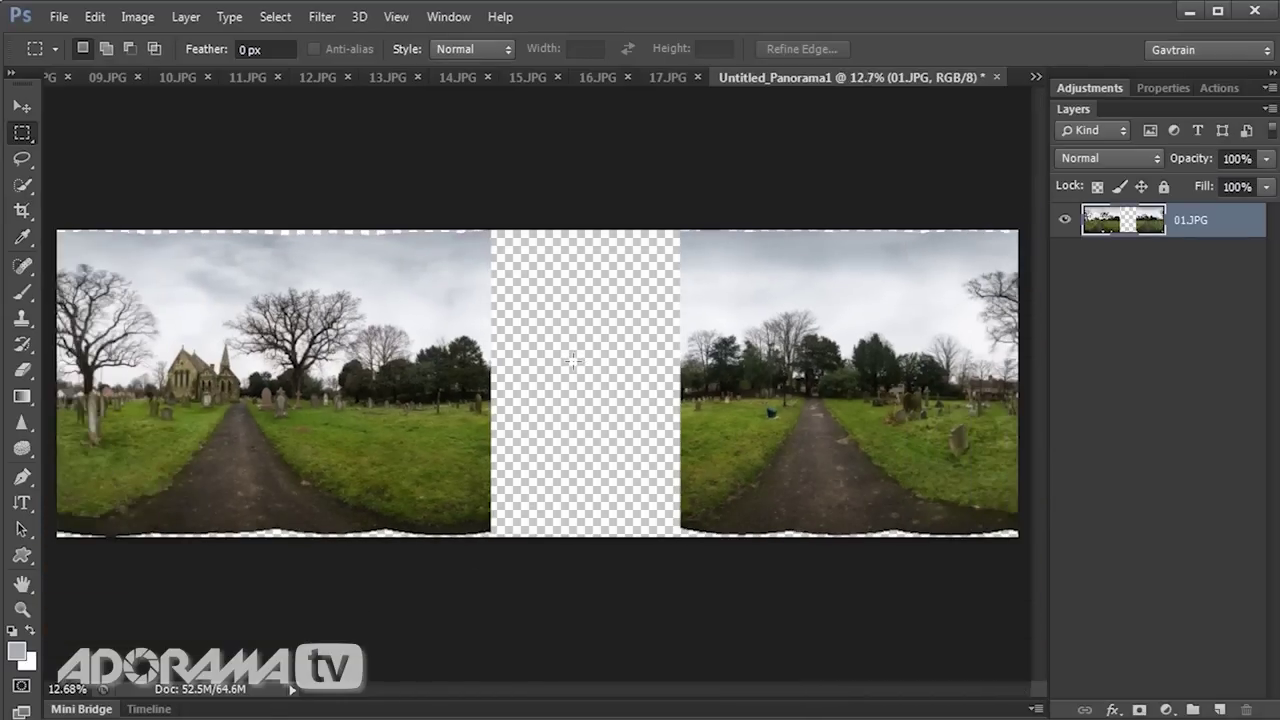
- Offset the panorama +4000 pixels horizontally with Wrap Around, moving the gap to the left edge
left_click(318, 18)
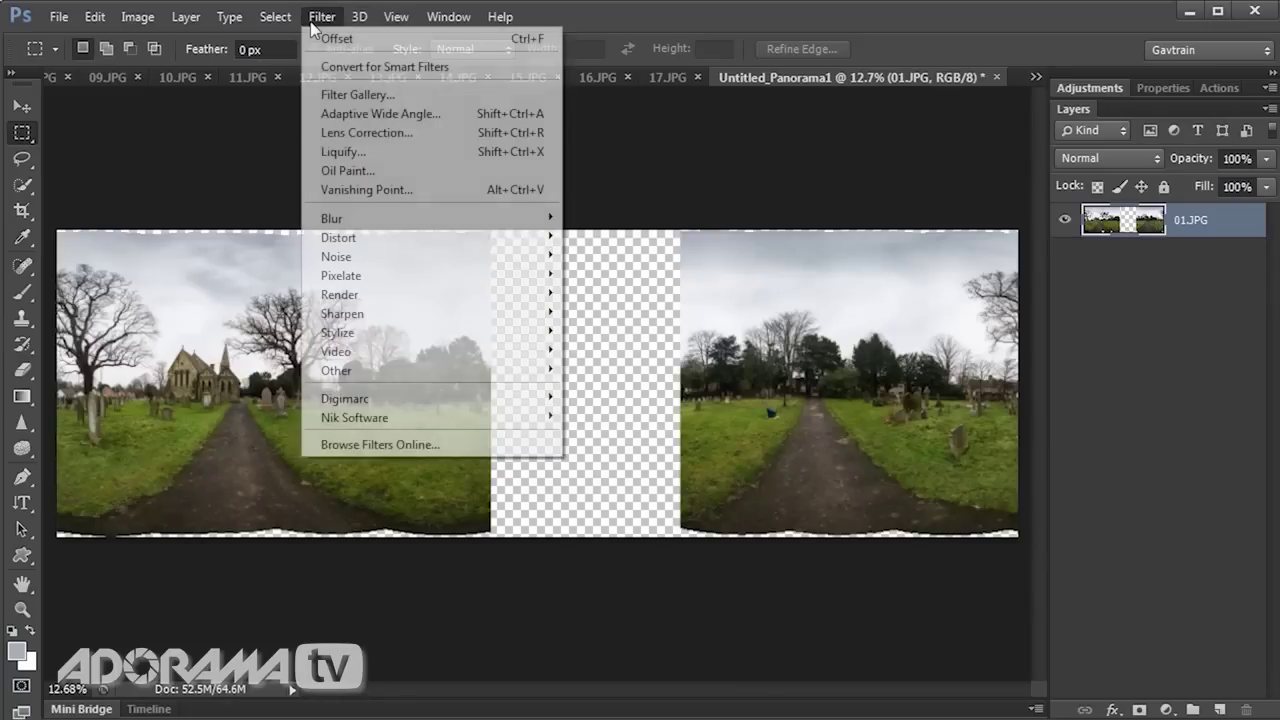
mouse_move(500, 374)
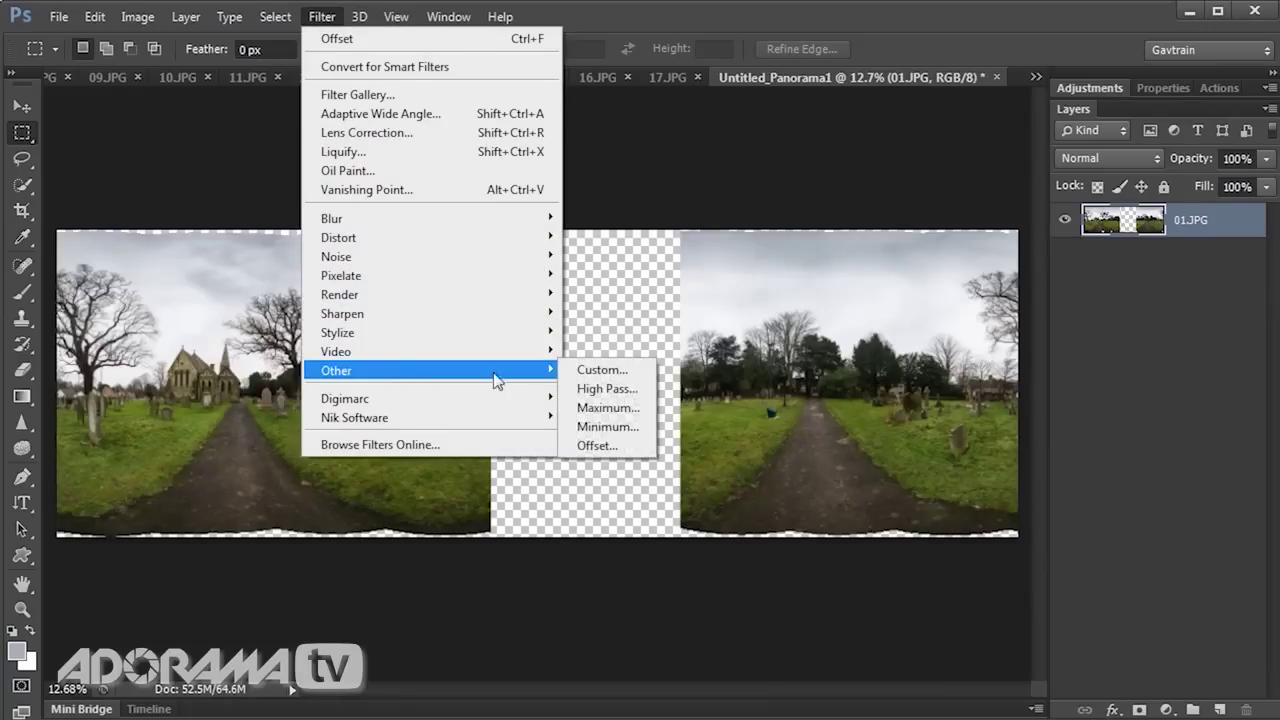
left_click(616, 453)
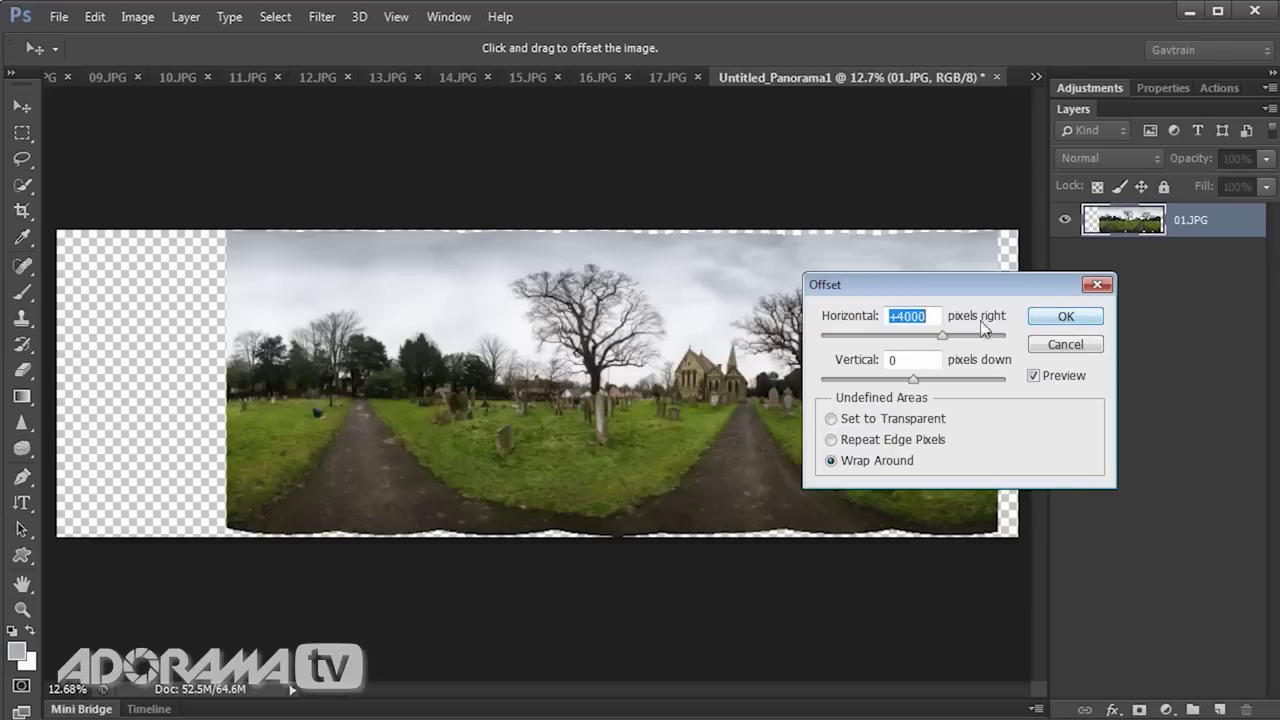
left_click(1041, 320)
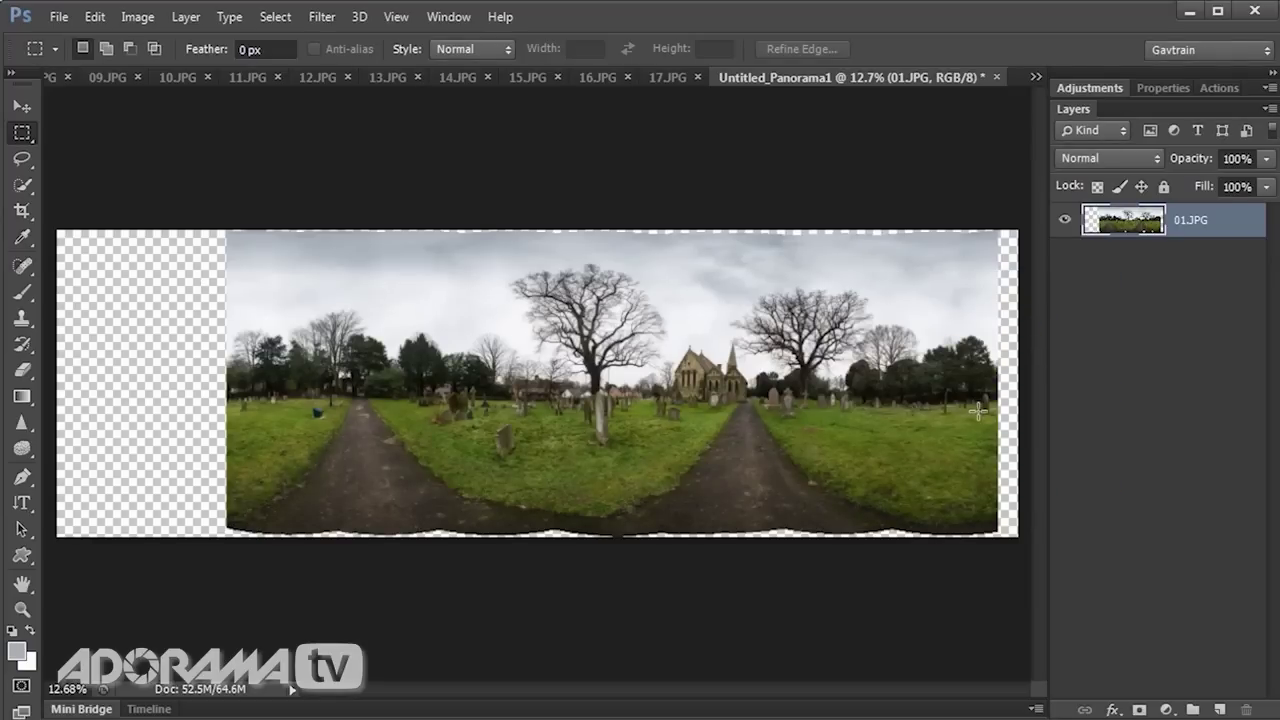
left_click(110, 22)
mouse_move(127, 27)
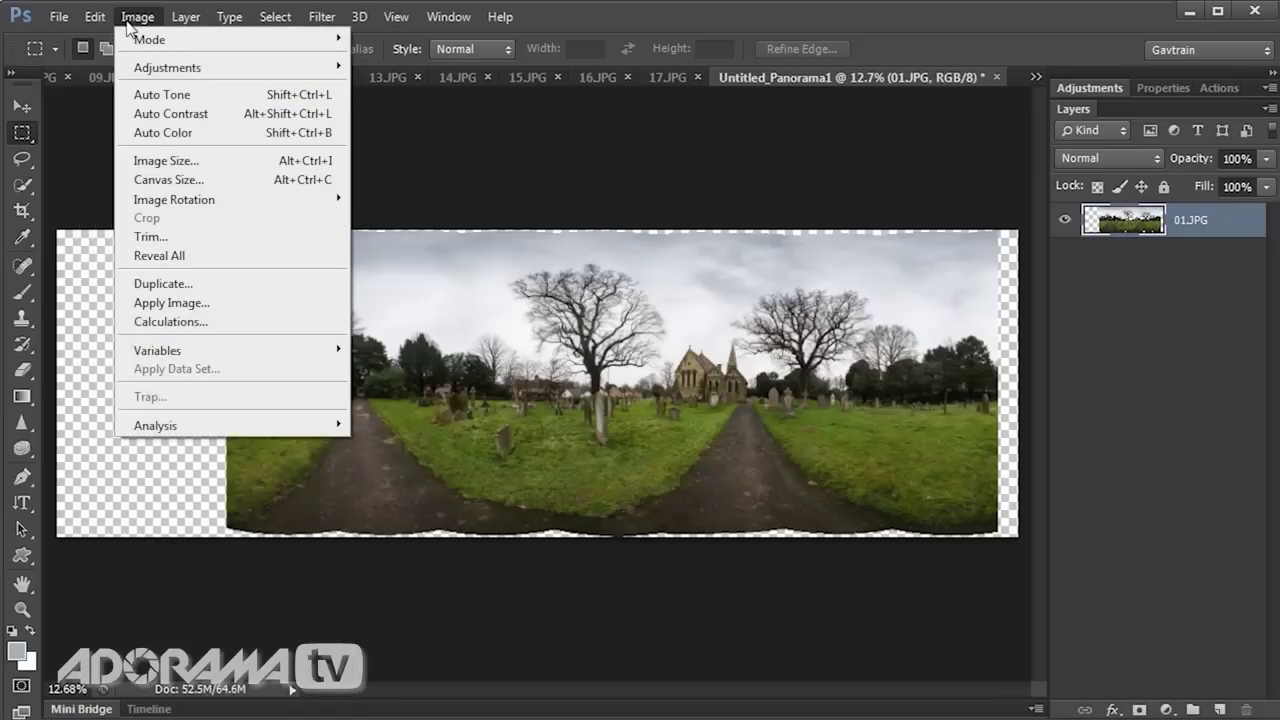
- Trim transparent pixels from all four sides of the canvas
left_click(188, 236)
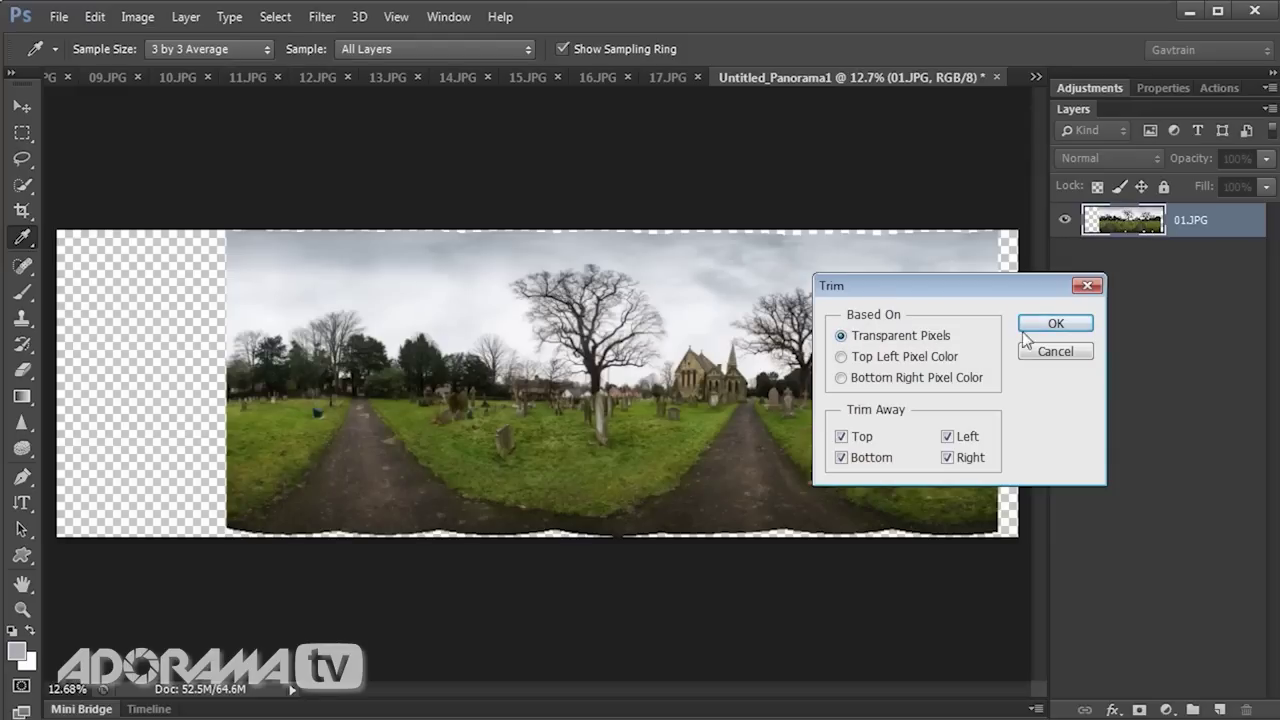
left_click(1052, 326)
key("m")
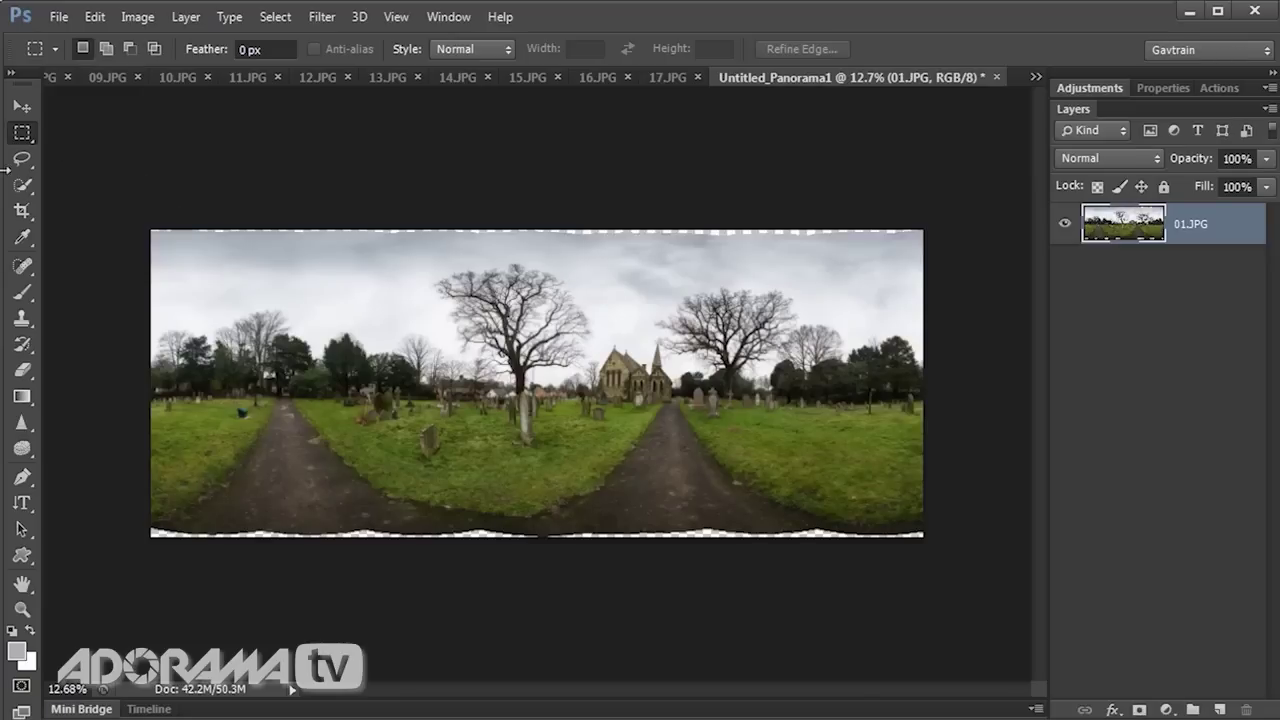
- Crop the panorama inside its ragged top and bottom edges
left_click(22, 210)
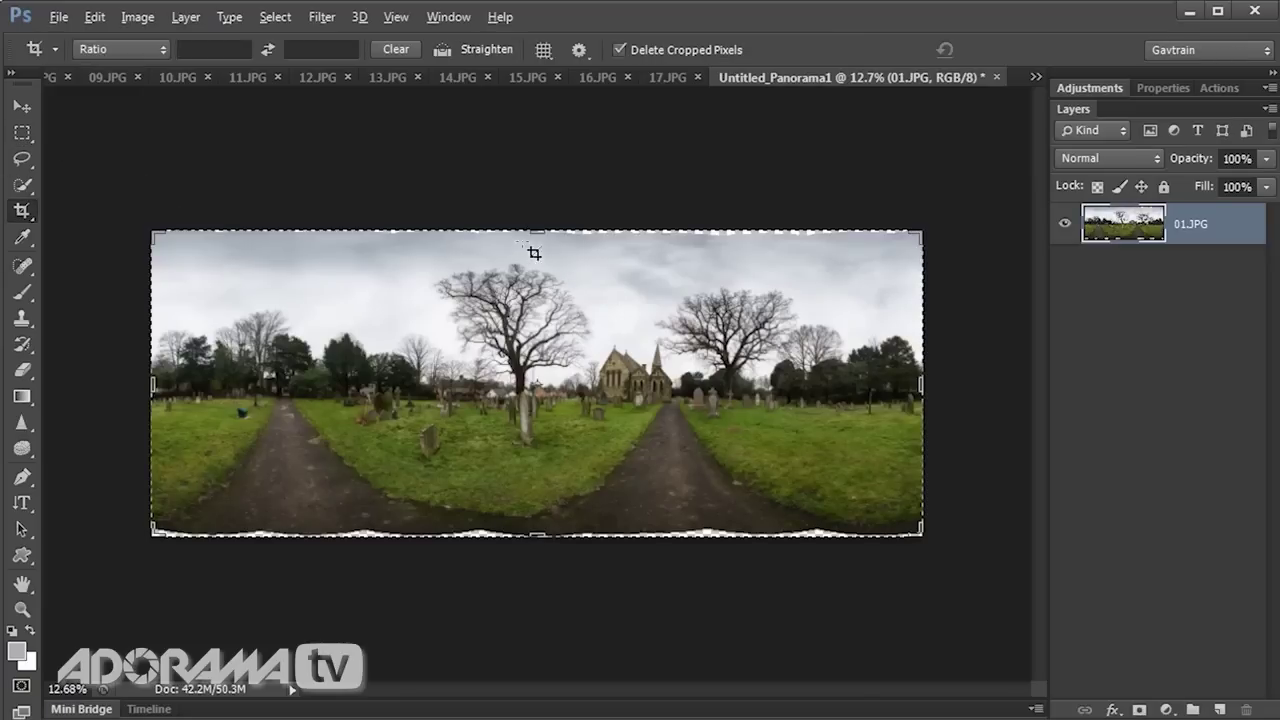
left_click_drag(532, 232, 531, 240)
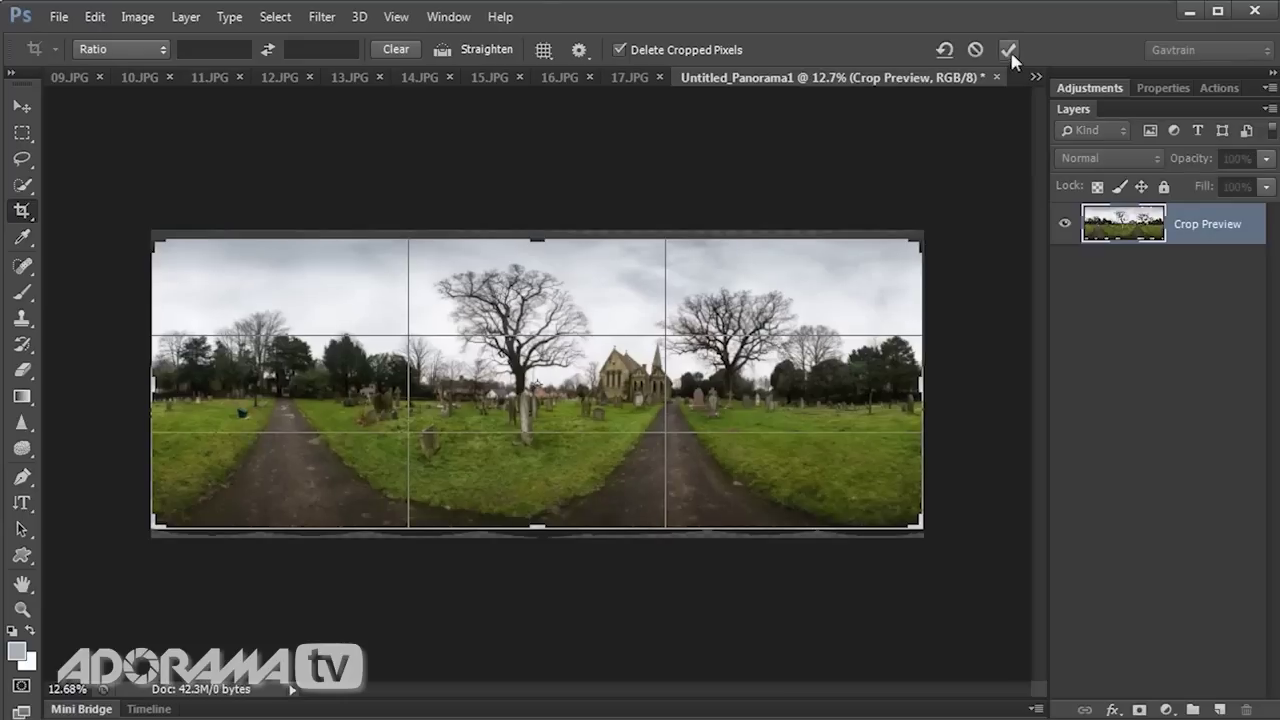
left_click(1006, 49)
left_click(22, 105)
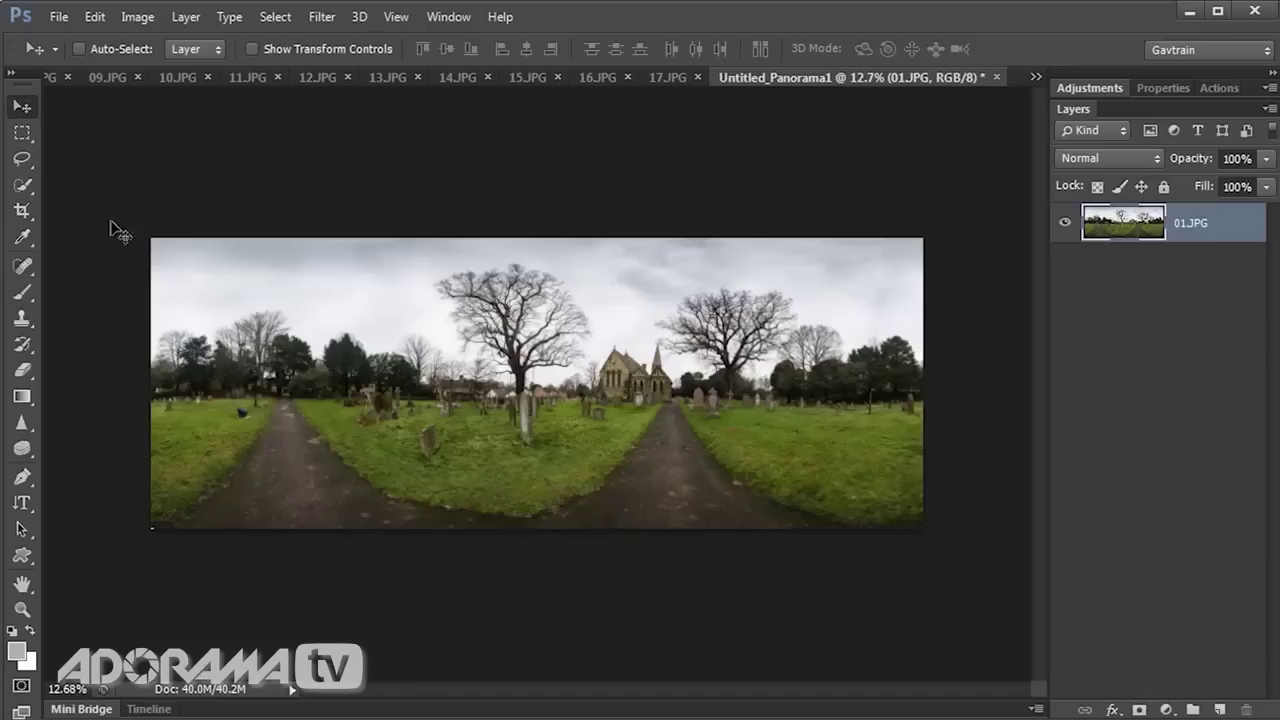
- Select the Spot Healing Brush at size 90 near the path's left end
scroll(400, 534, "up", 5)
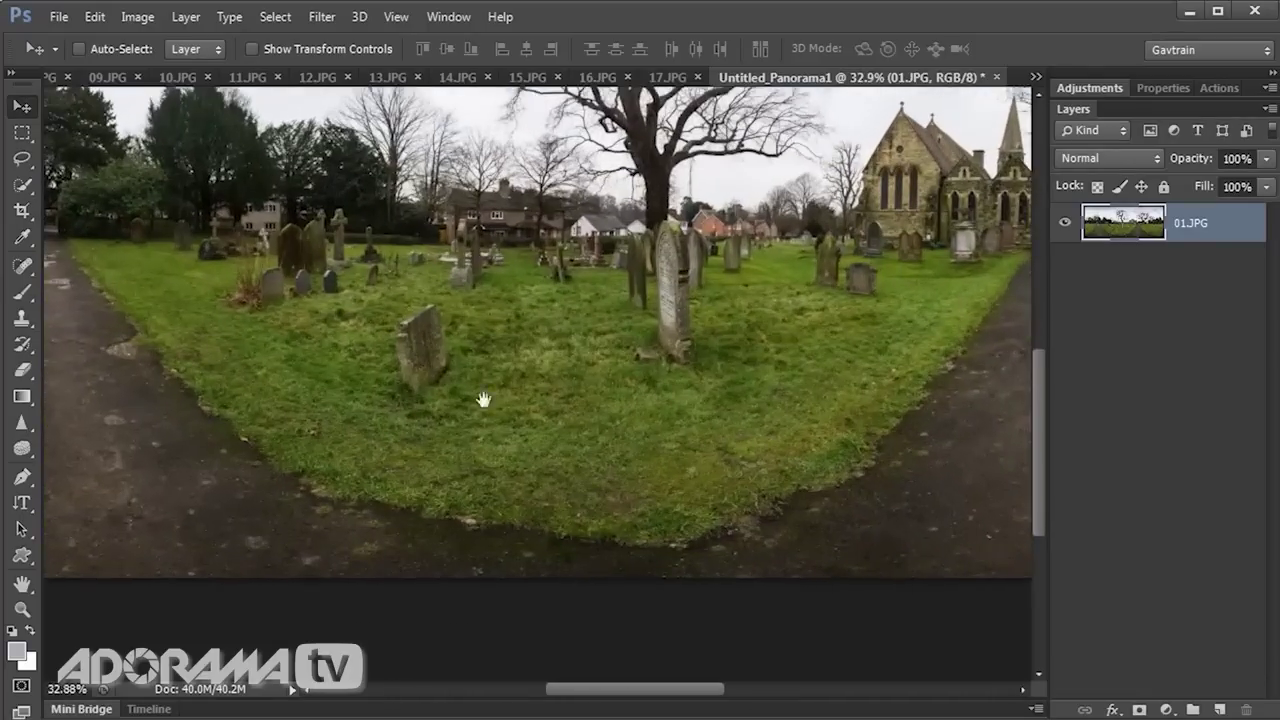
left_click_drag(483, 400, 1000, 266)
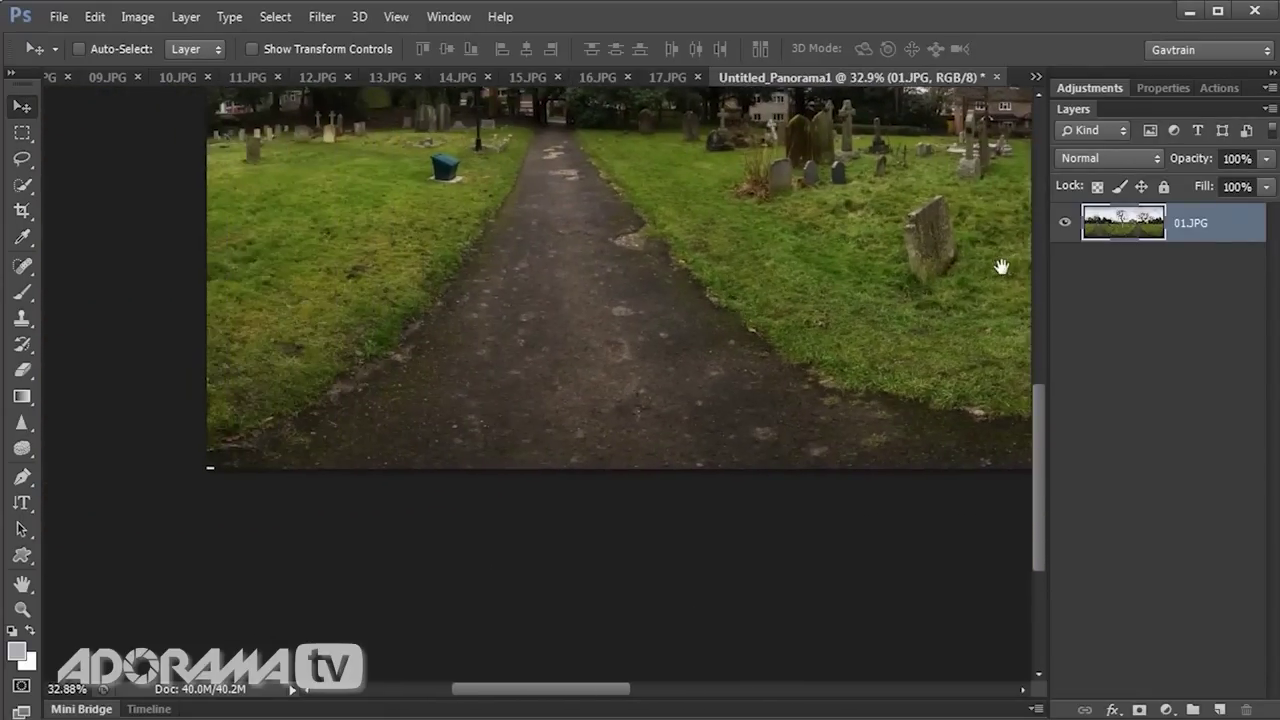
scroll(288, 490, "up", 3)
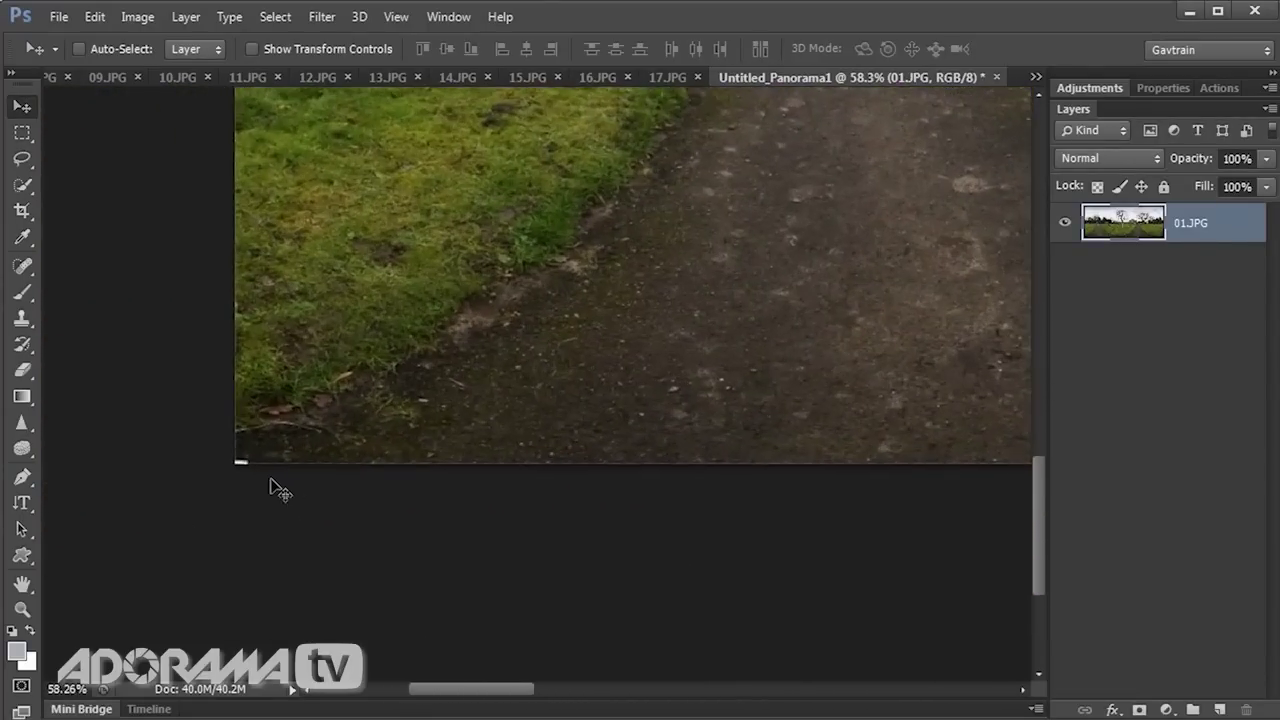
left_click(23, 265)
key("bracketleft")
key("bracketleft")
key("bracketleft")
key("bracketleft")
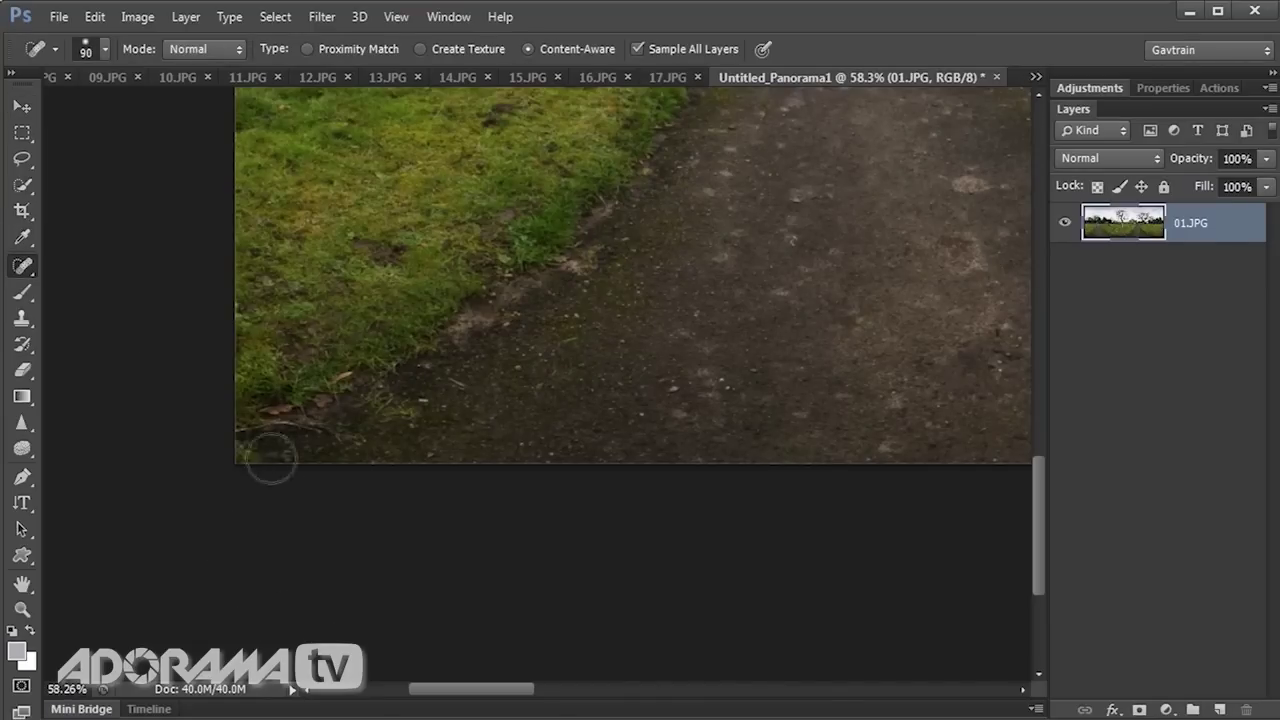
scroll(188, 541, "down", 3)
scroll(188, 541, "down", 4)
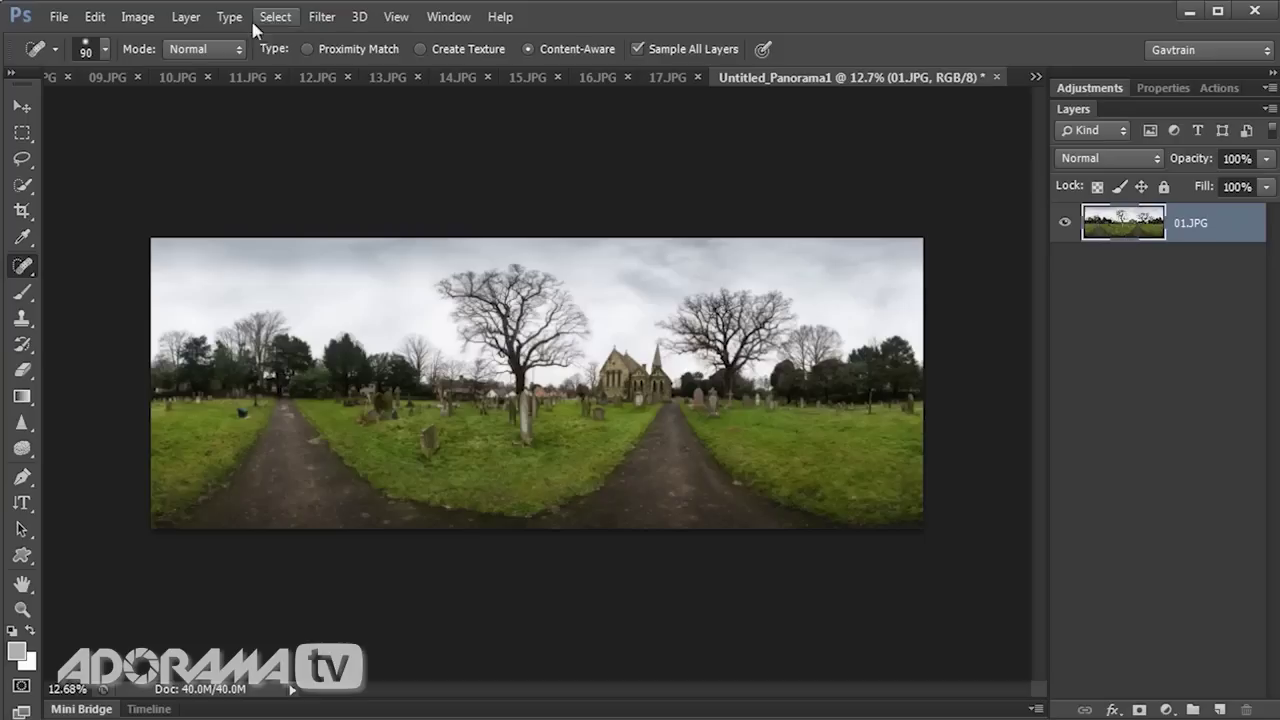
- Resize the panorama to a 3500 × 3500 pixel square in Image Size
left_click(134, 17)
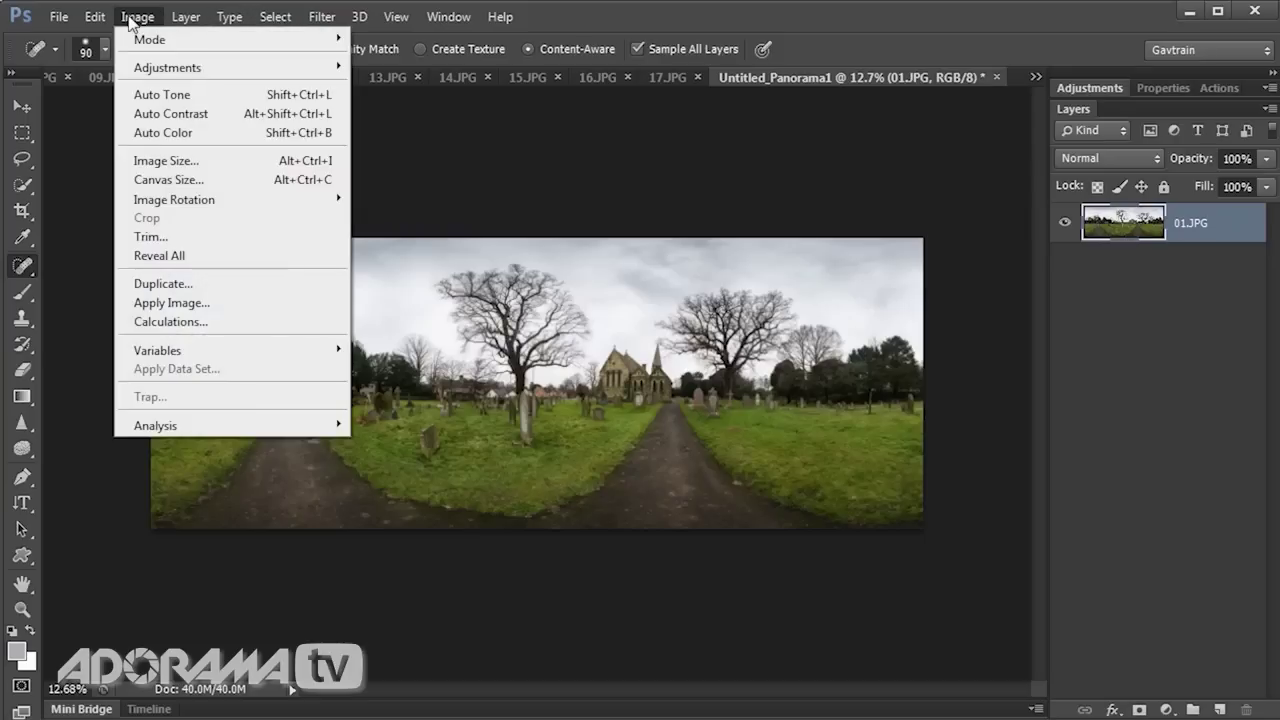
left_click(168, 160)
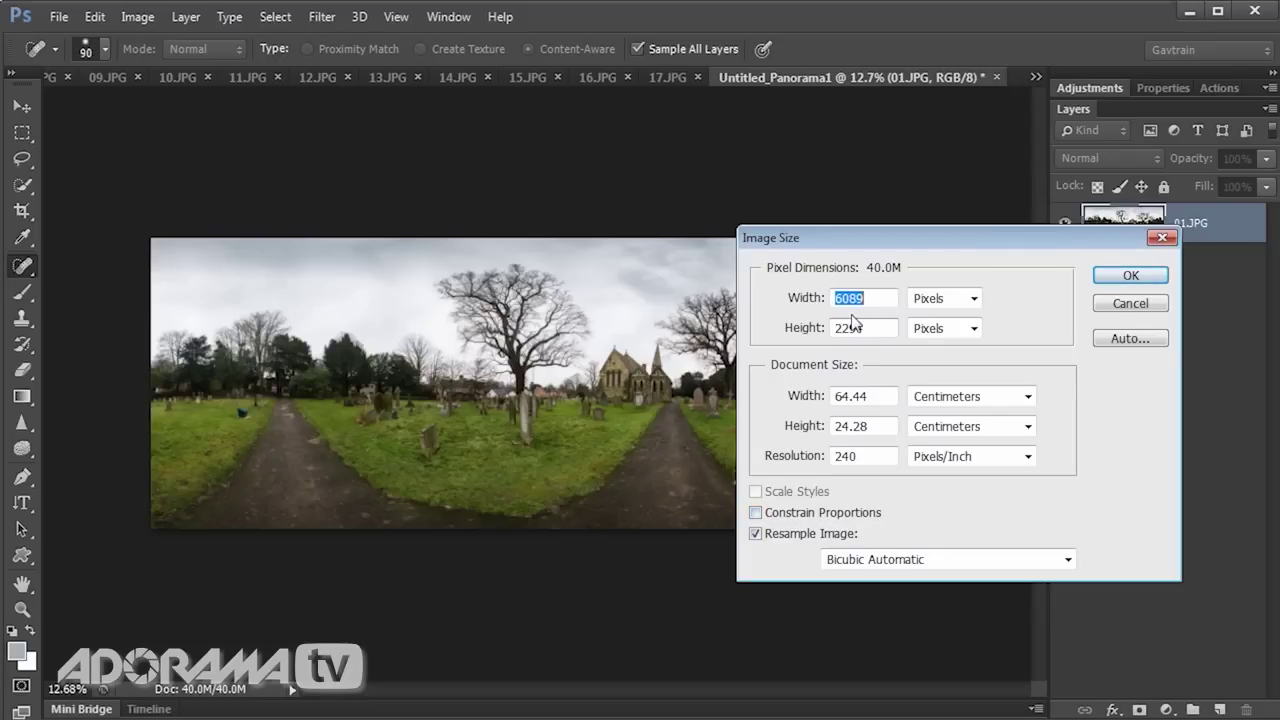
type("3500")
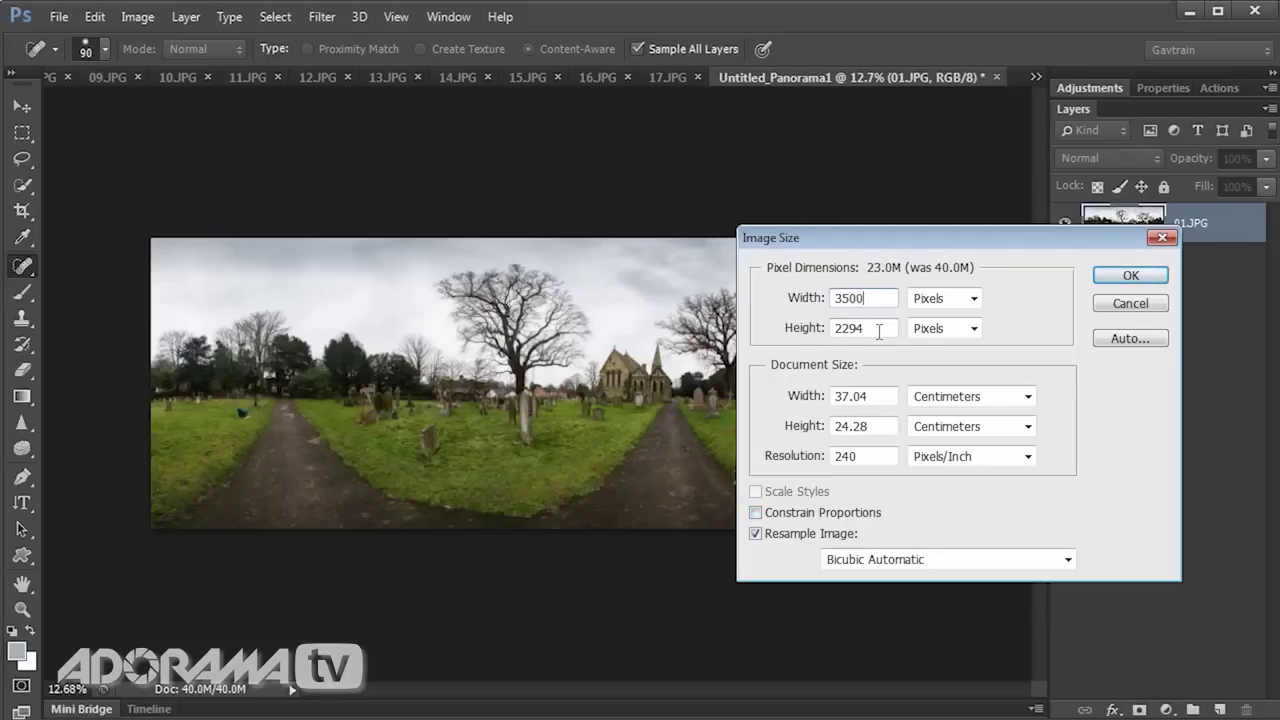
key("Tab")
type("3500")
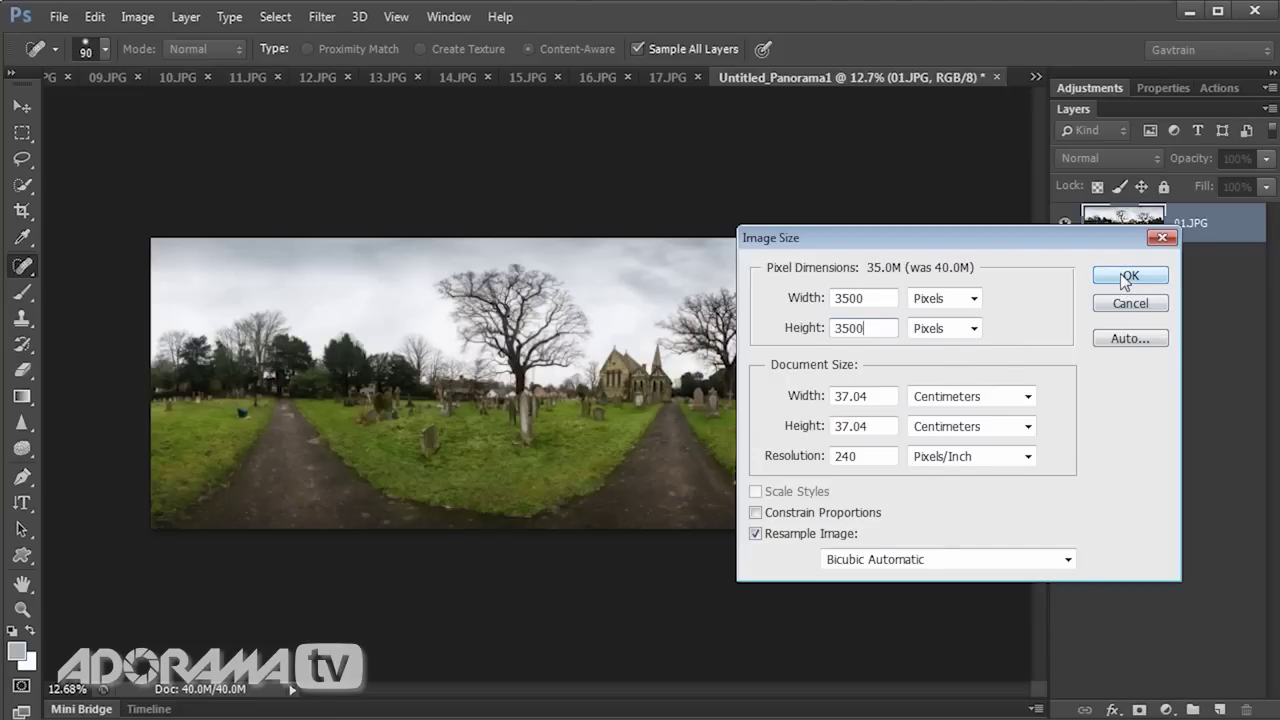
left_click(1127, 277)
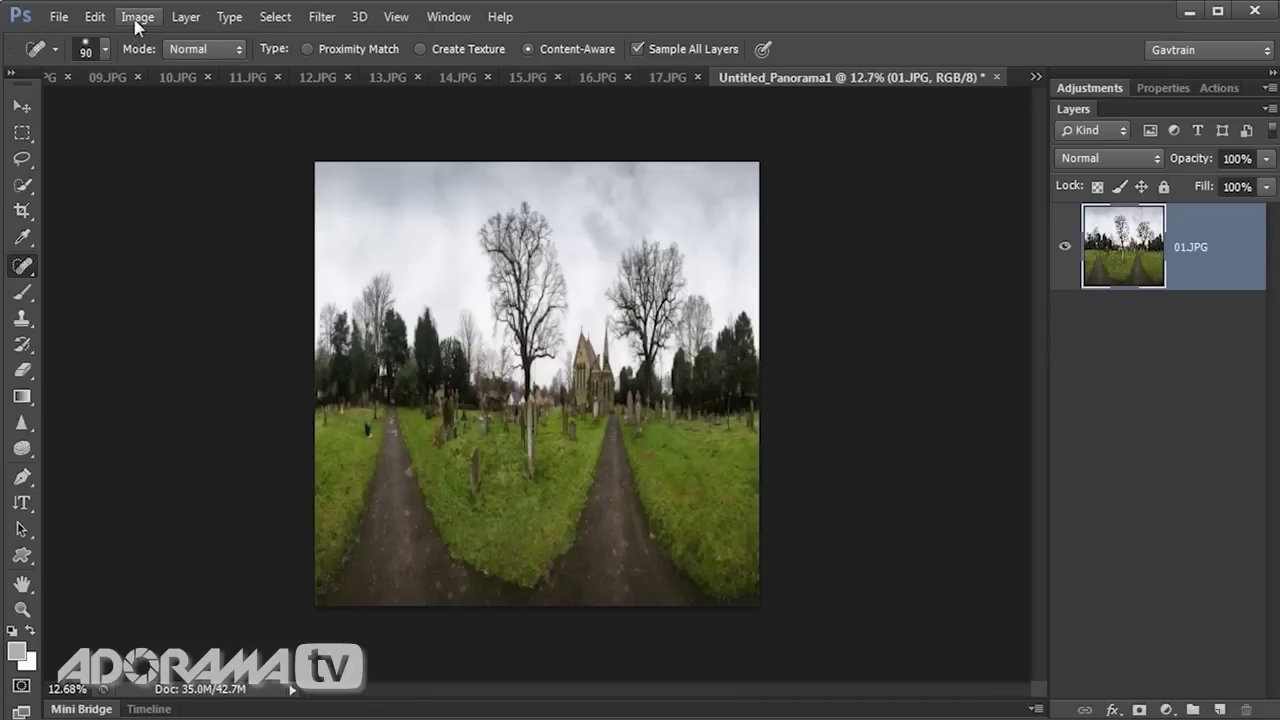
- Rotate the square churchyard panorama 180° so the sky lies along the bottom
left_click(104, 18)
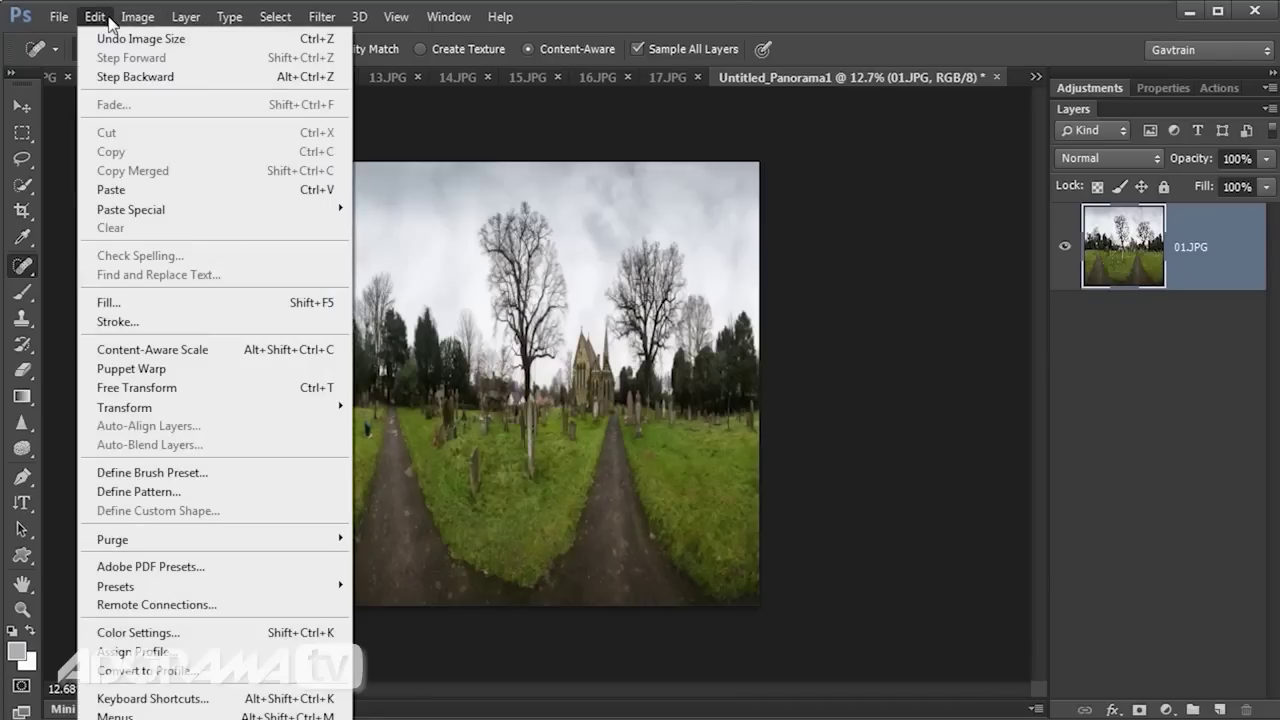
mouse_move(246, 409)
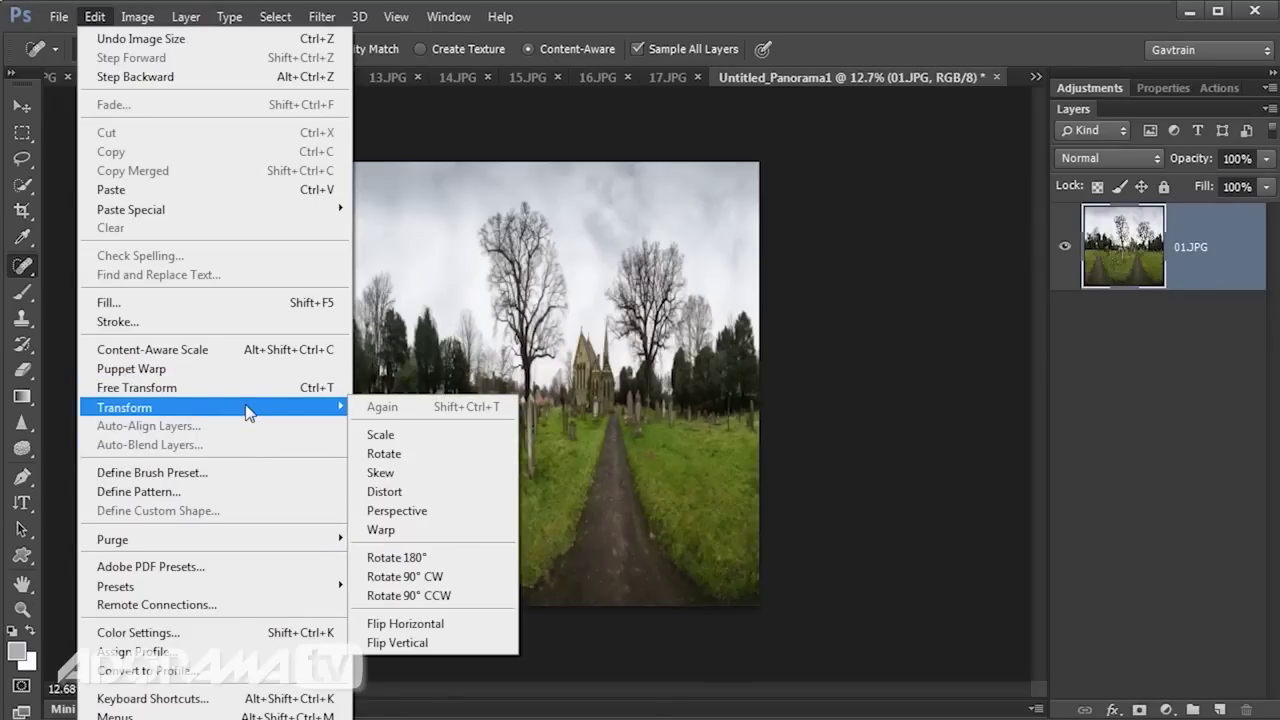
left_click(449, 560)
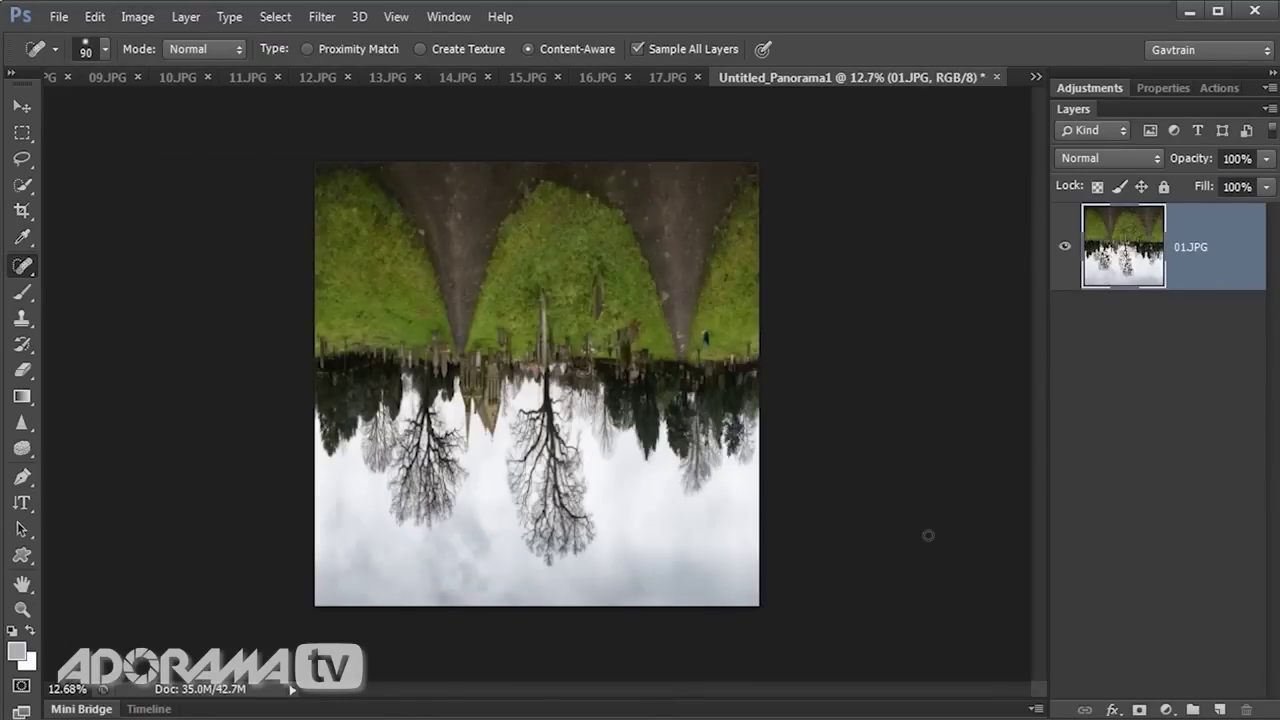
left_click(322, 17)
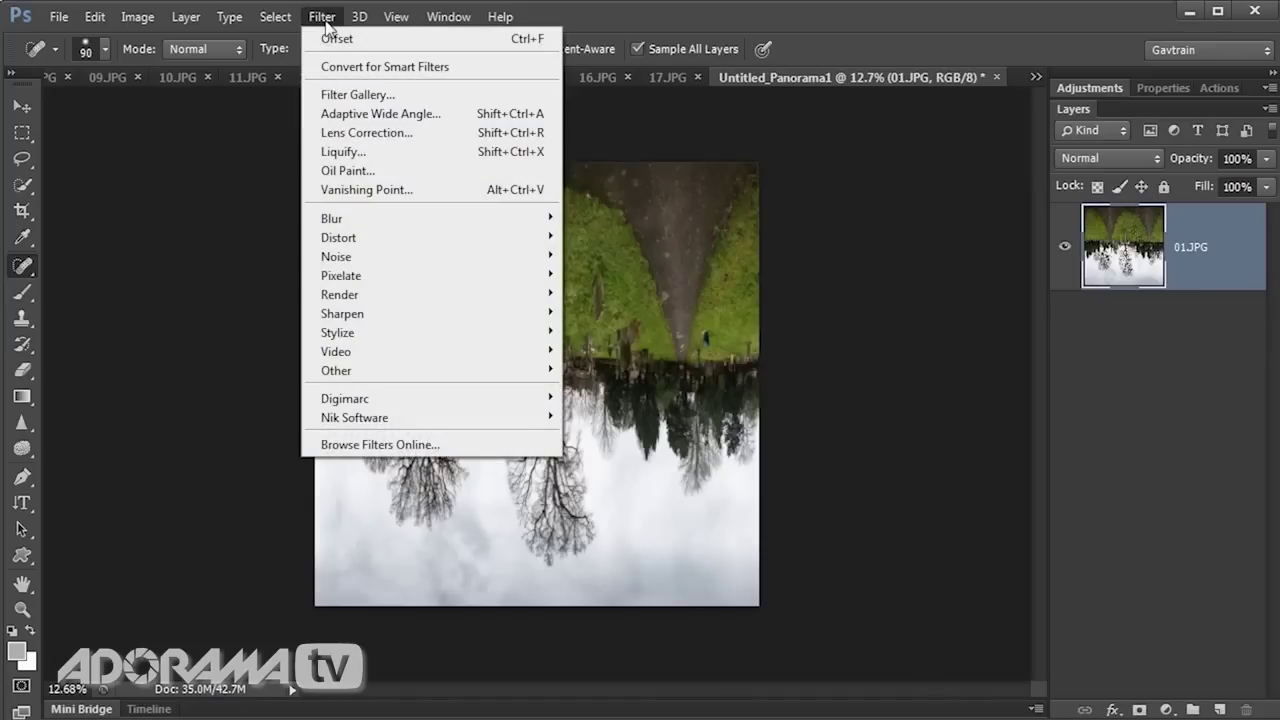
mouse_move(398, 240)
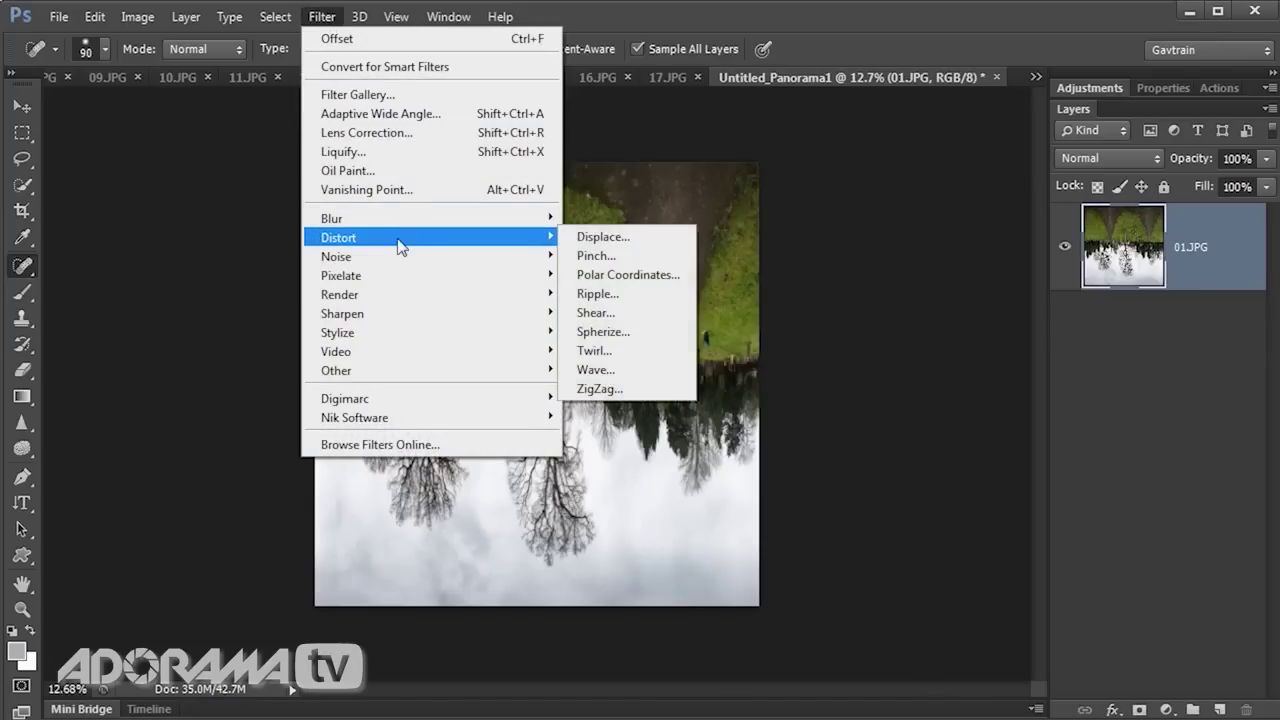
- Apply Polar Coordinates (Rectangular to Polar) to wrap the upside-down panorama into a planet
left_click(628, 276)
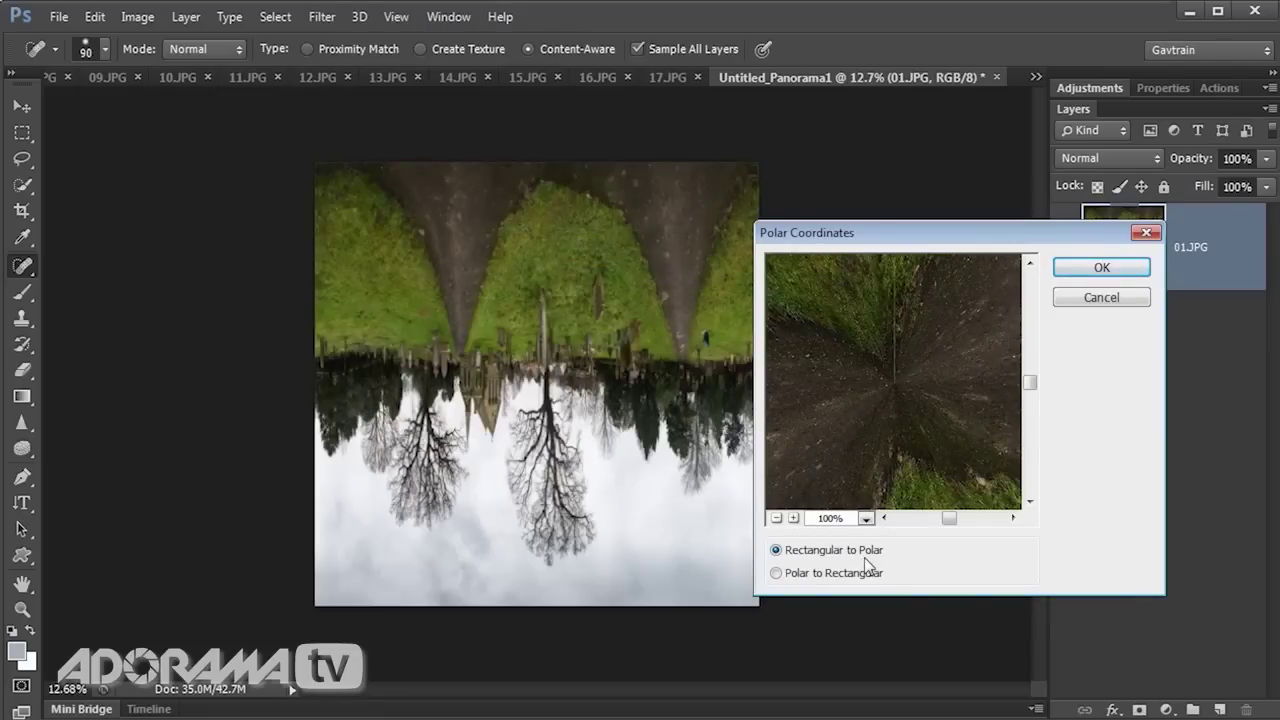
left_click(1101, 267)
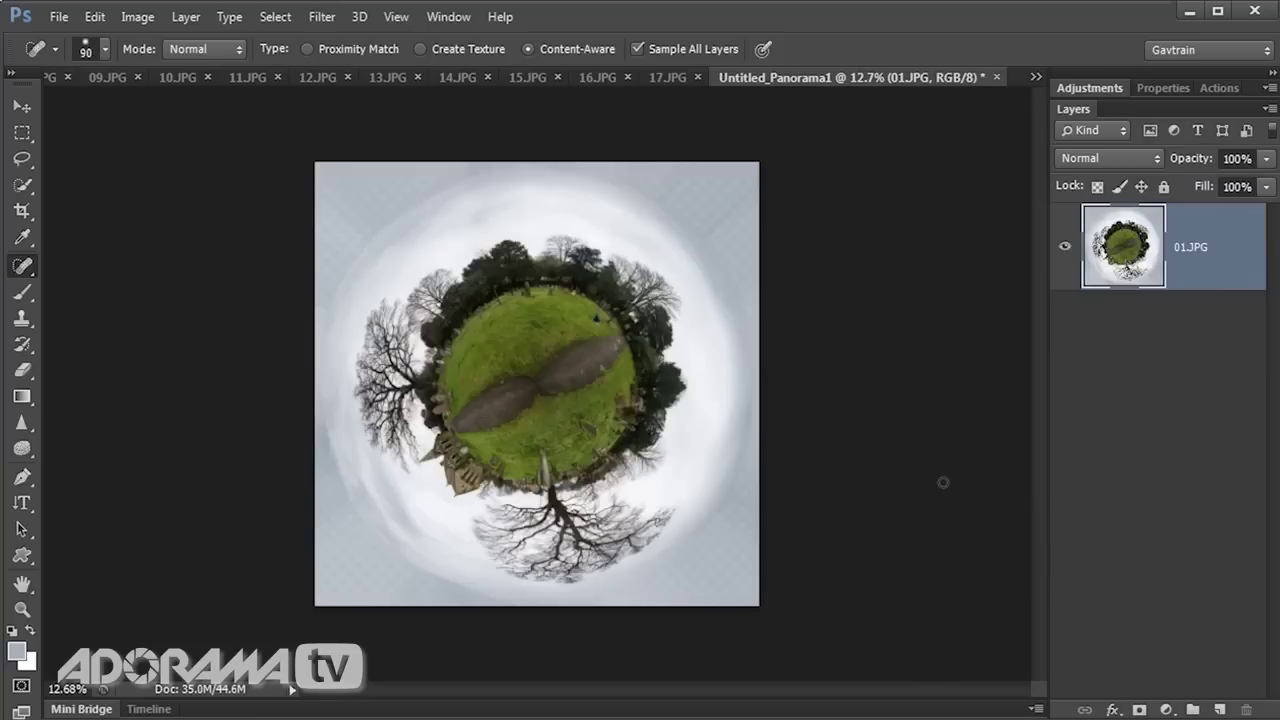
scroll(938, 495, "up", 2)
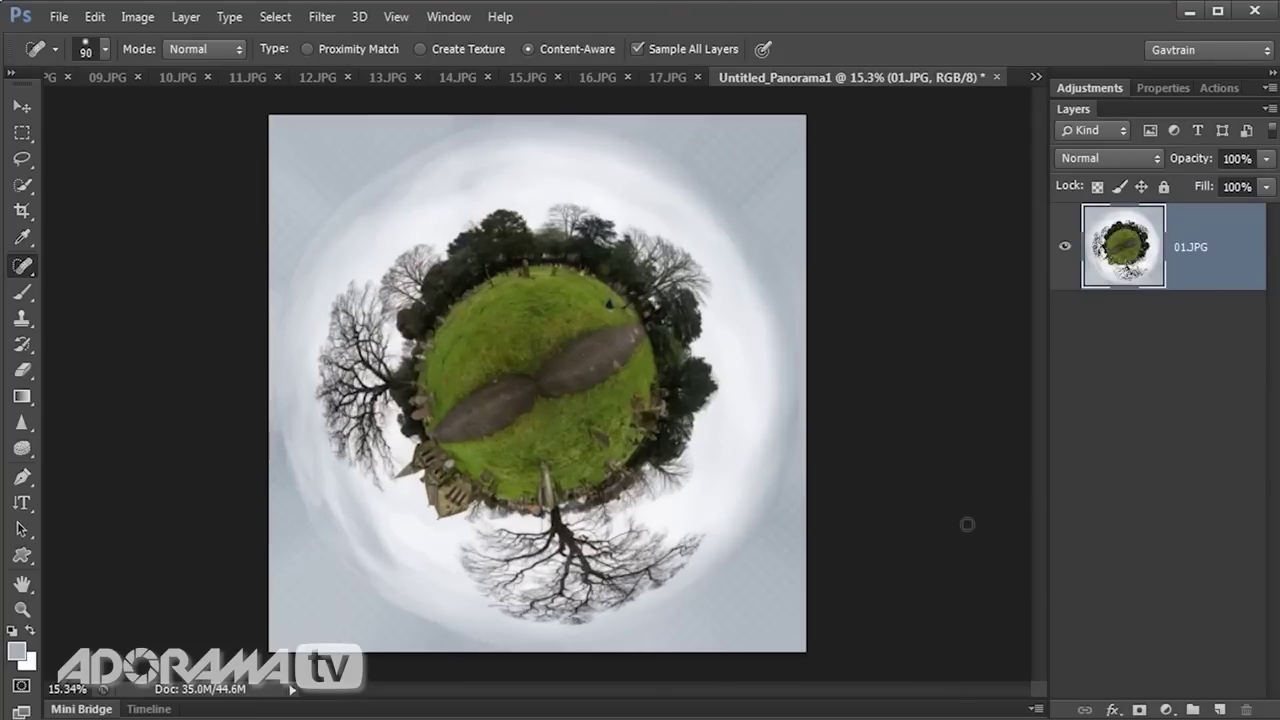
- Free Transform the little planet a quarter turn so its paths run vertically
left_click(103, 22)
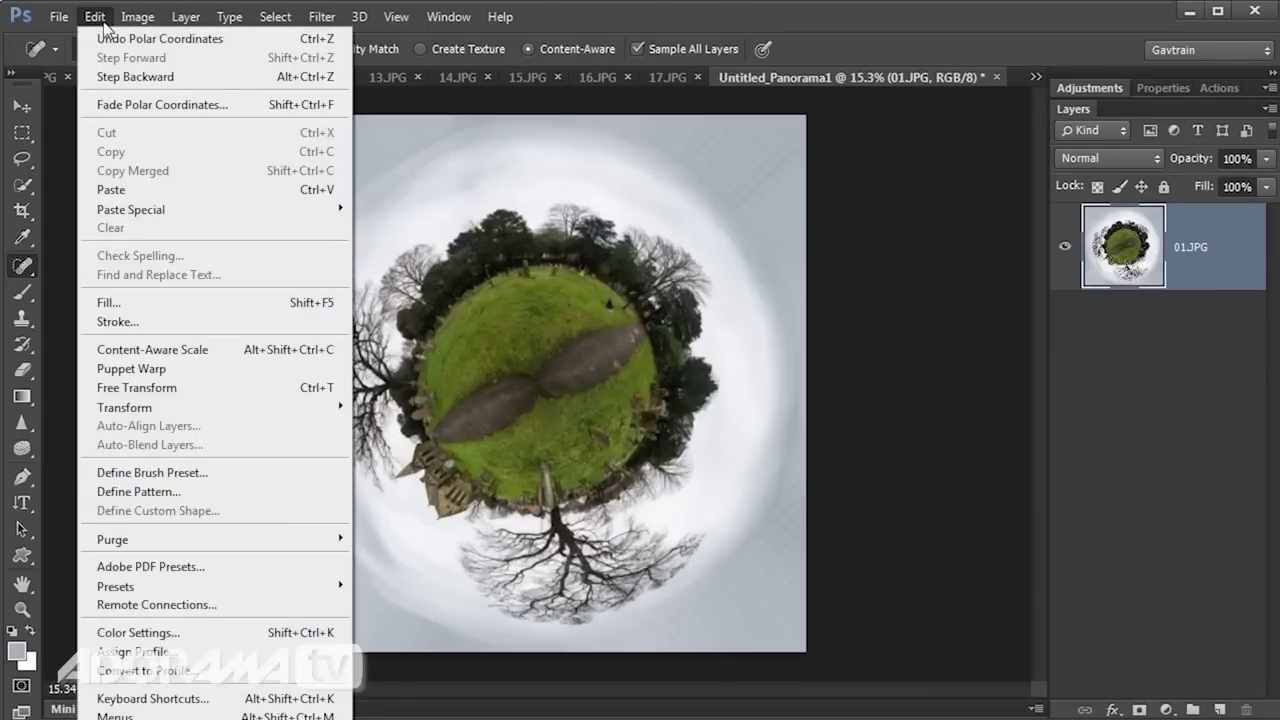
left_click(205, 389)
left_click_drag(838, 116, 714, 602)
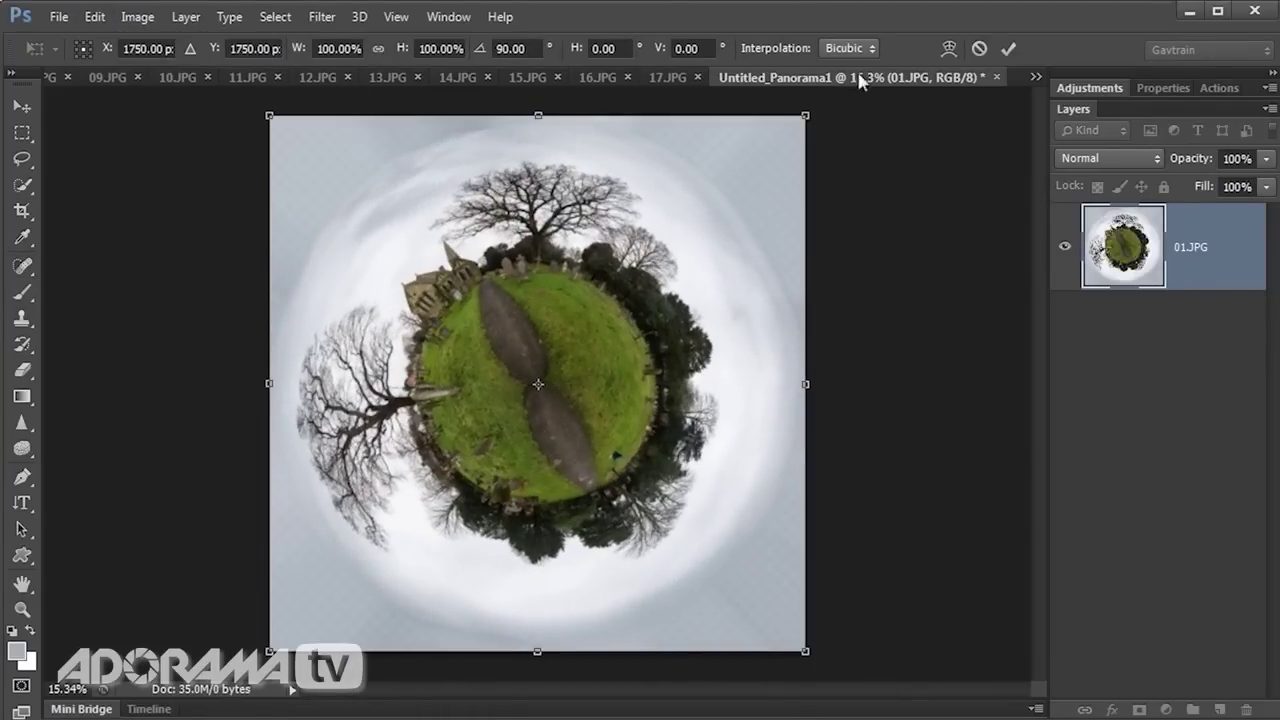
left_click(1008, 48)
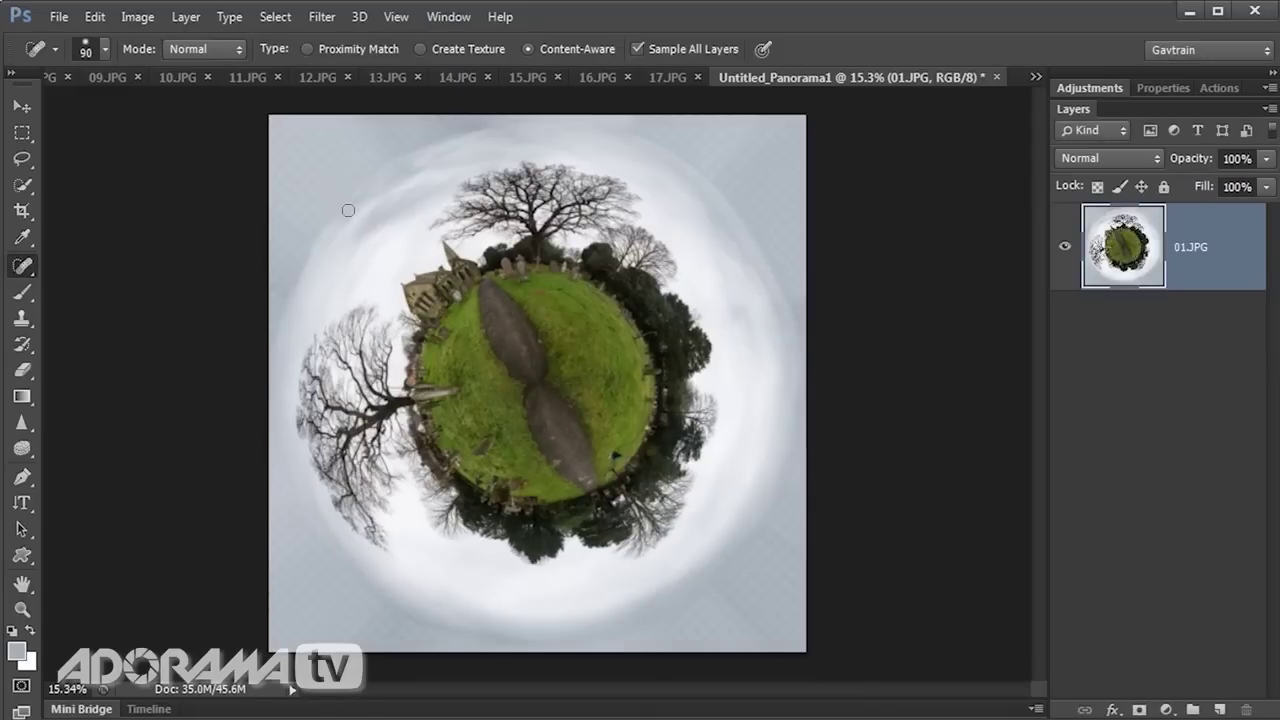
scroll(742, 188, "up", 3)
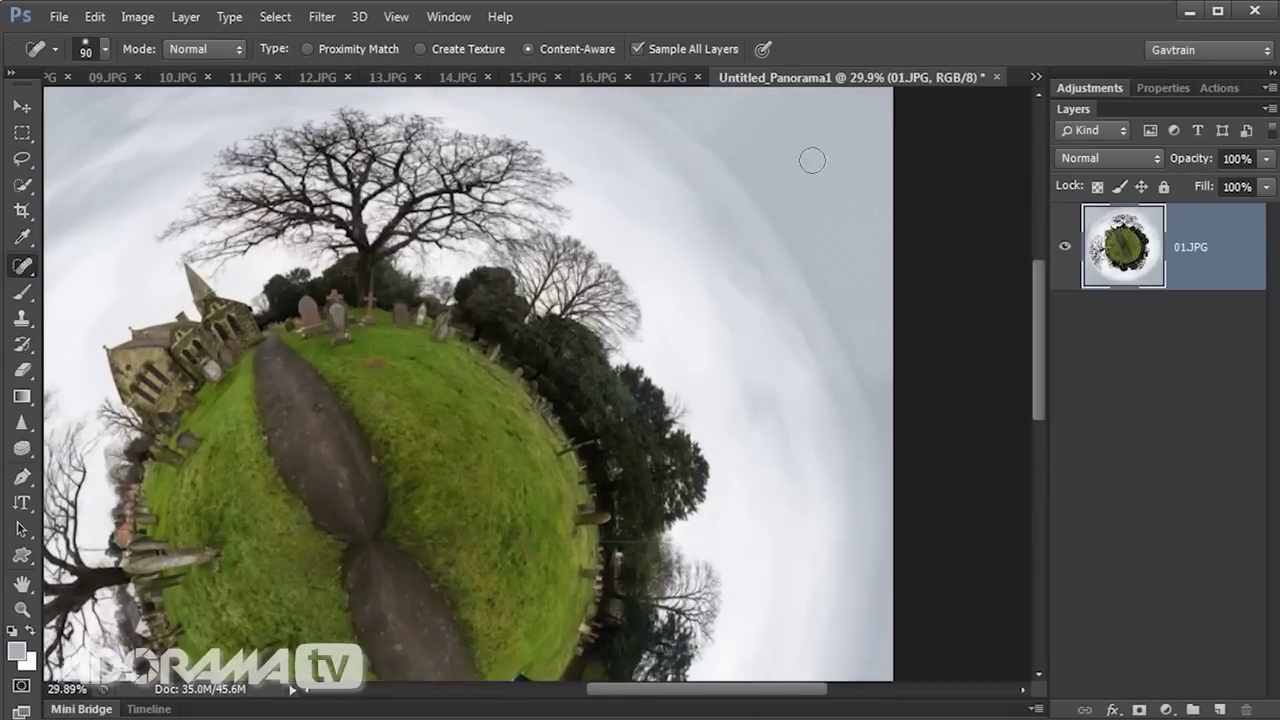
scroll(560, 194, "down", 1)
scroll(372, 216, "down", 2)
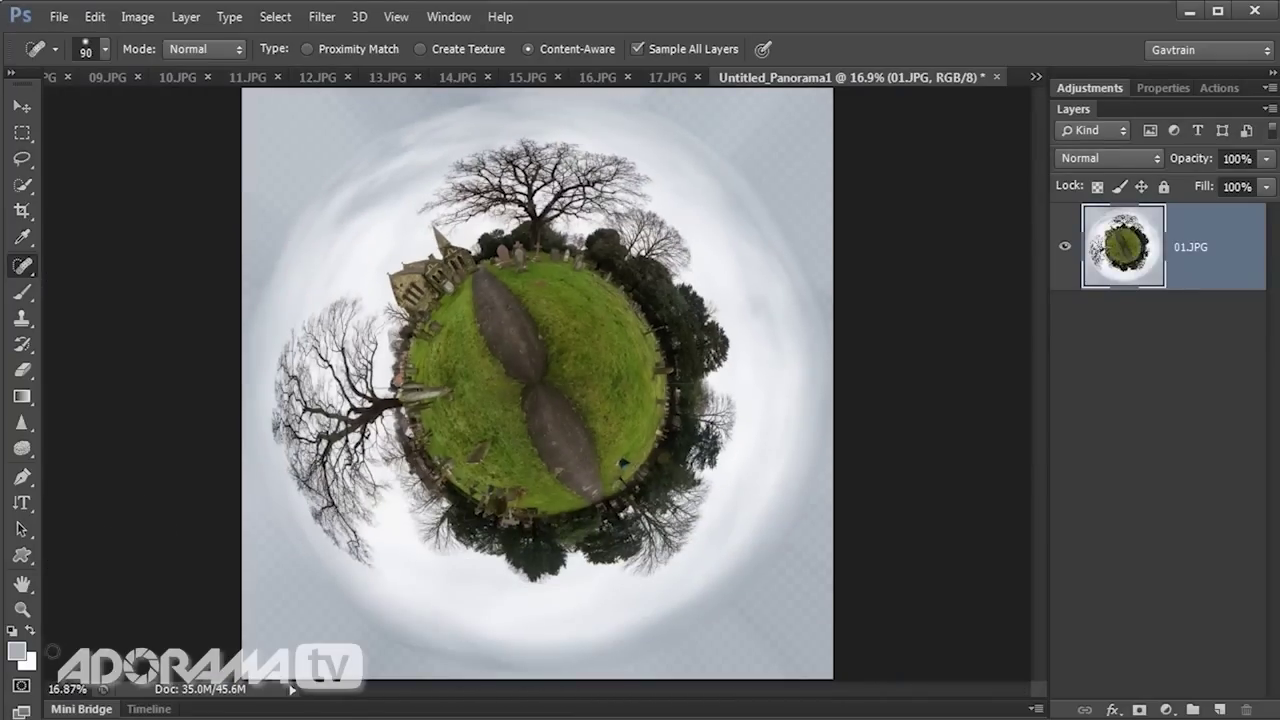
- Set the foreground colour to the sampled sky grey c1c8d0 and switch to the Brush tool
left_click(16, 653)
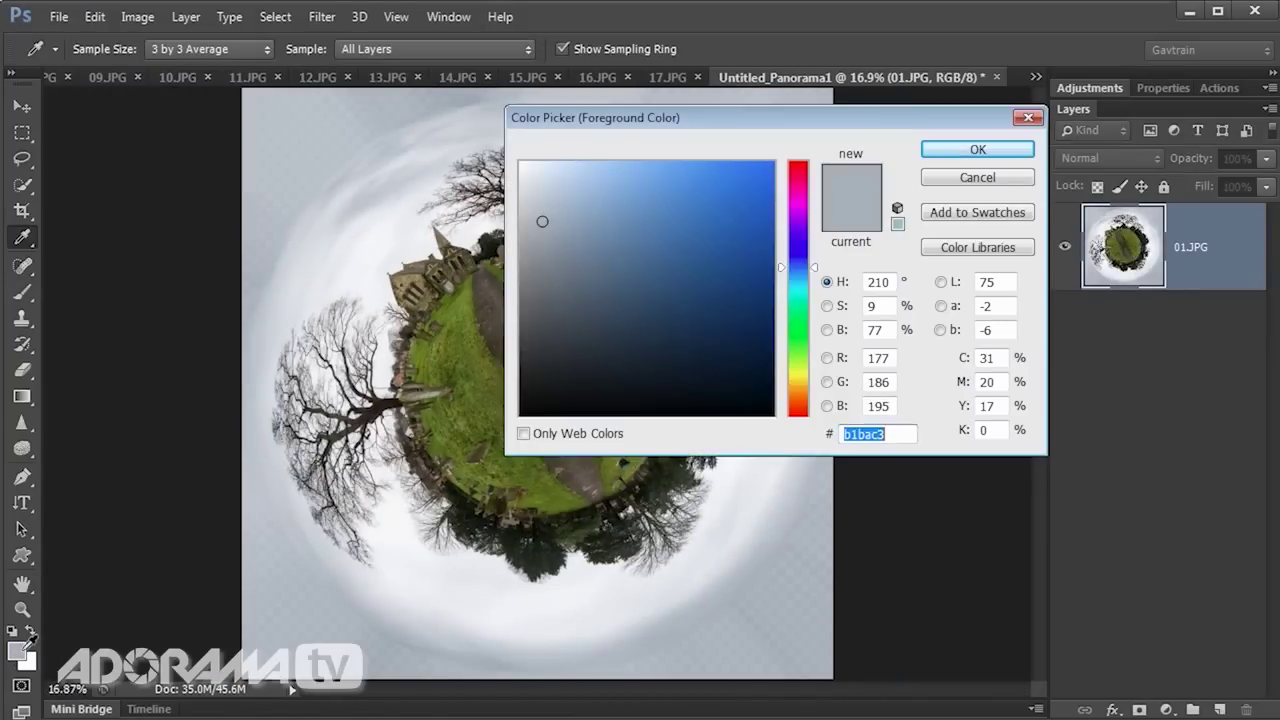
left_click(309, 126)
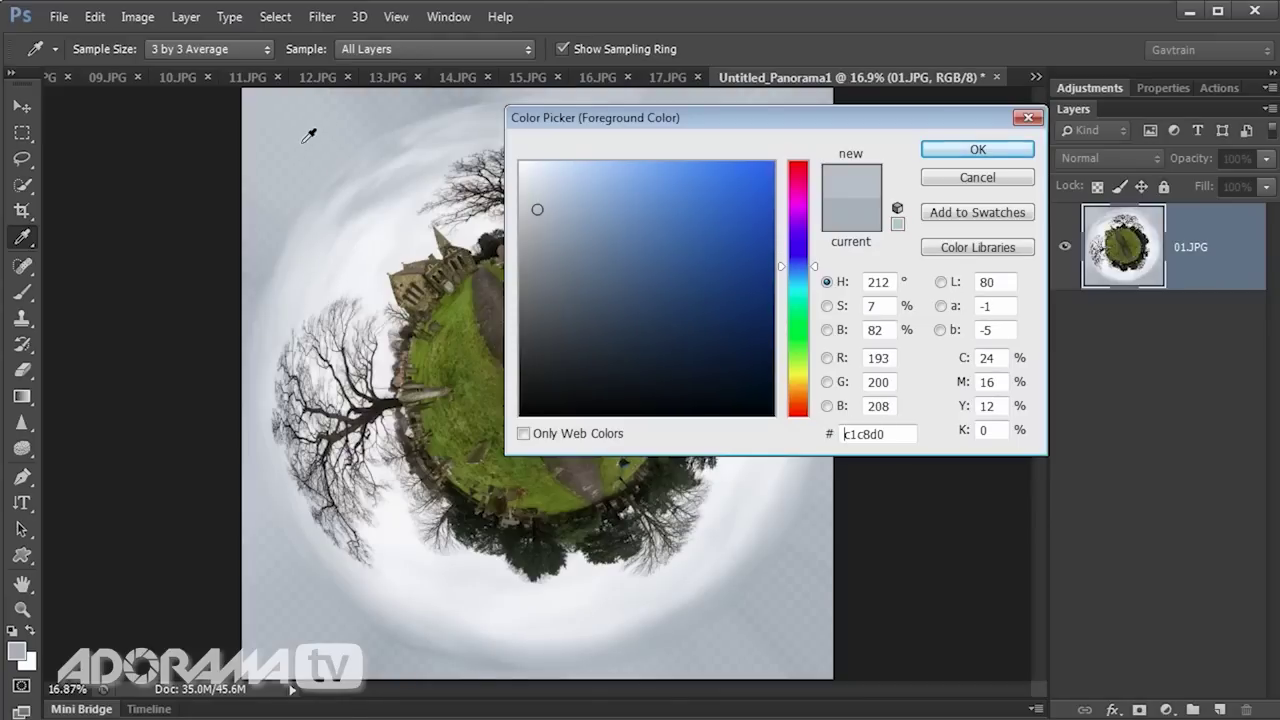
left_click(950, 149)
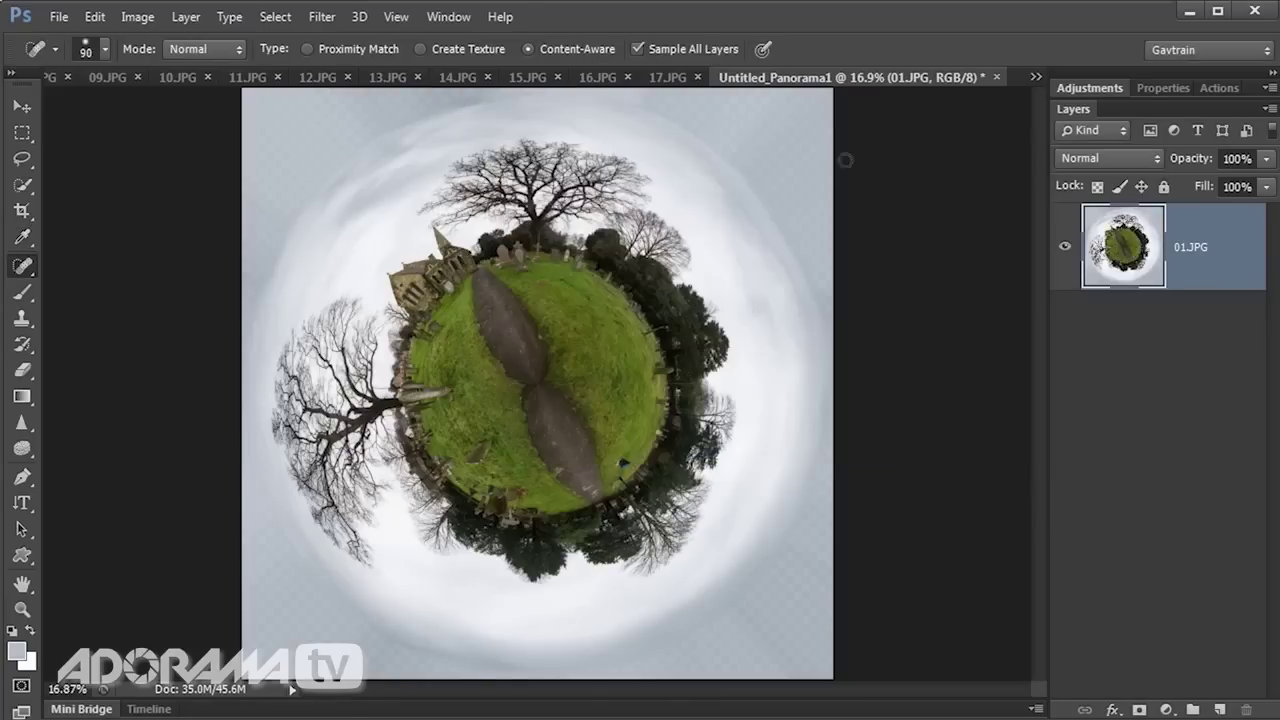
left_click(24, 292)
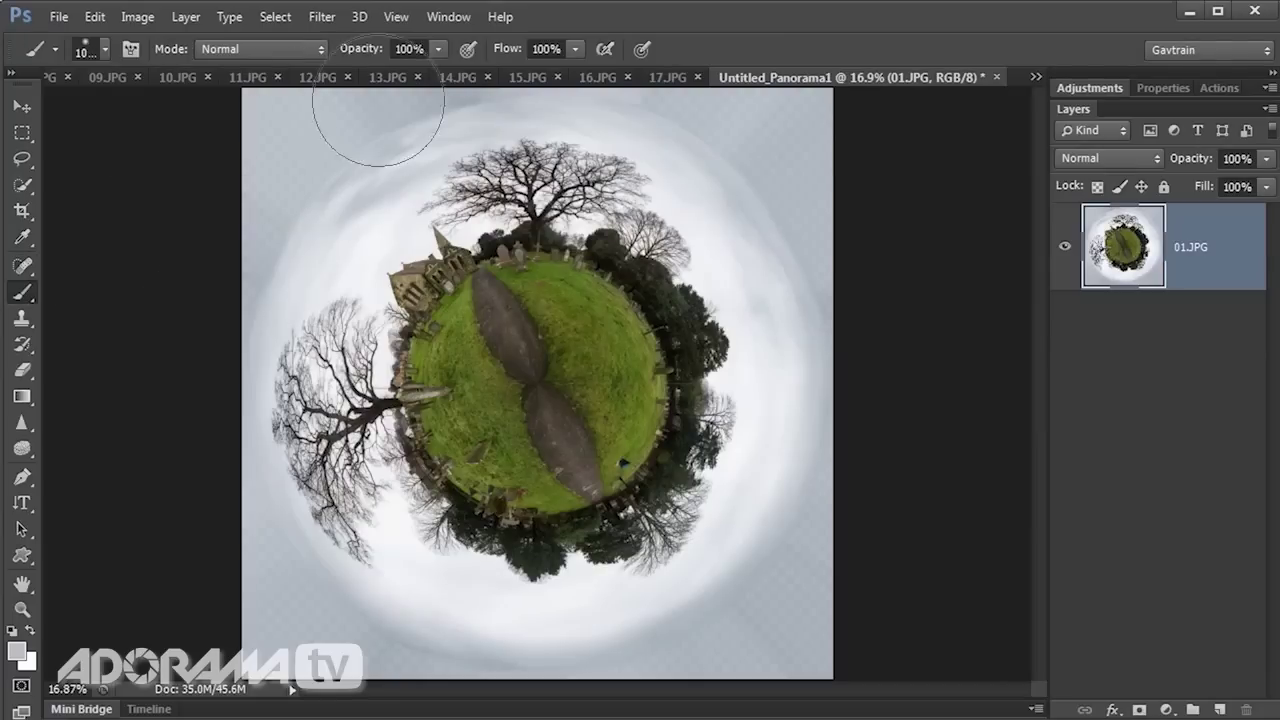
scroll(306, 148, "down", 1)
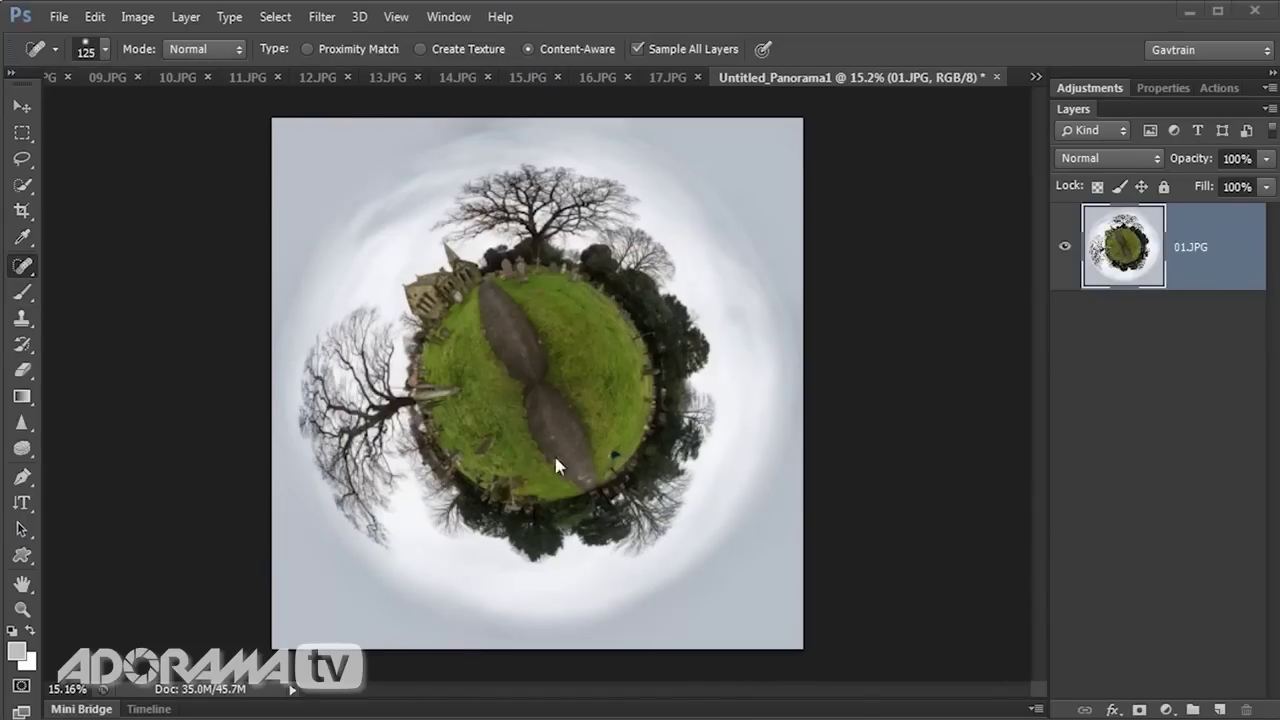
- Zoom in and pan until the path's pinched seam at the planet centre is in view
scroll(548, 395, "up", 10)
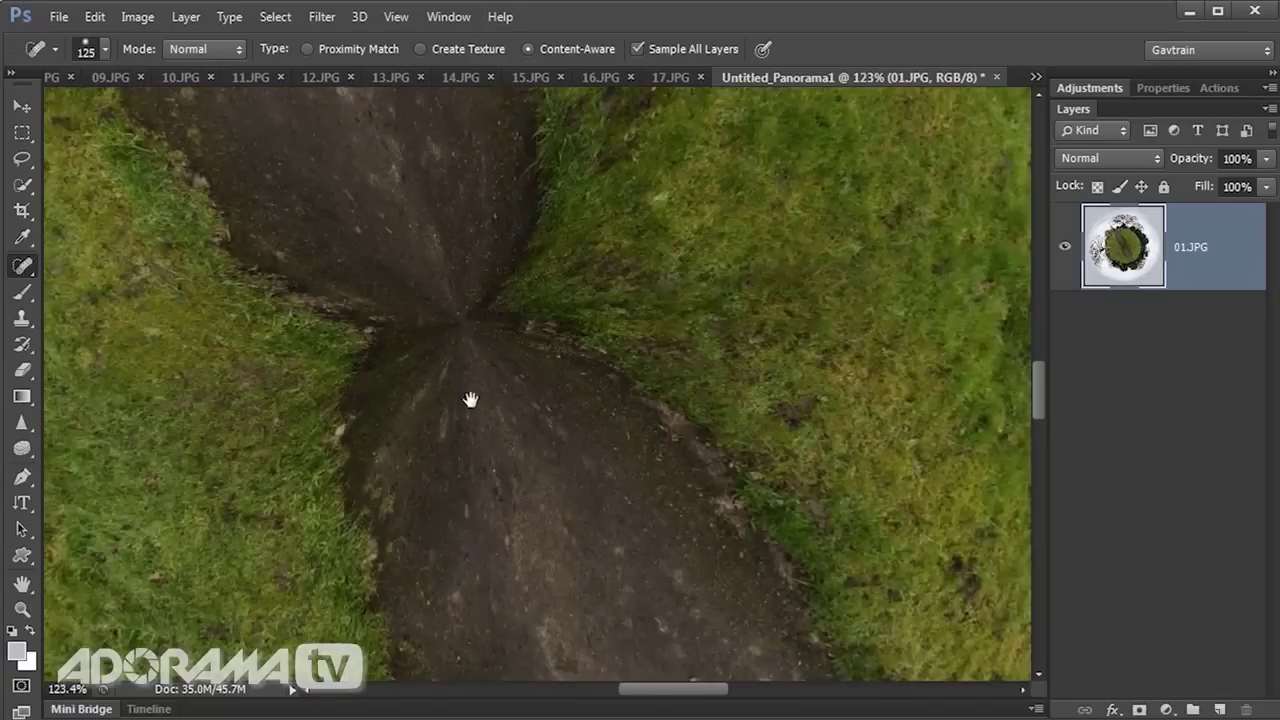
left_click_drag(470, 400, 563, 425)
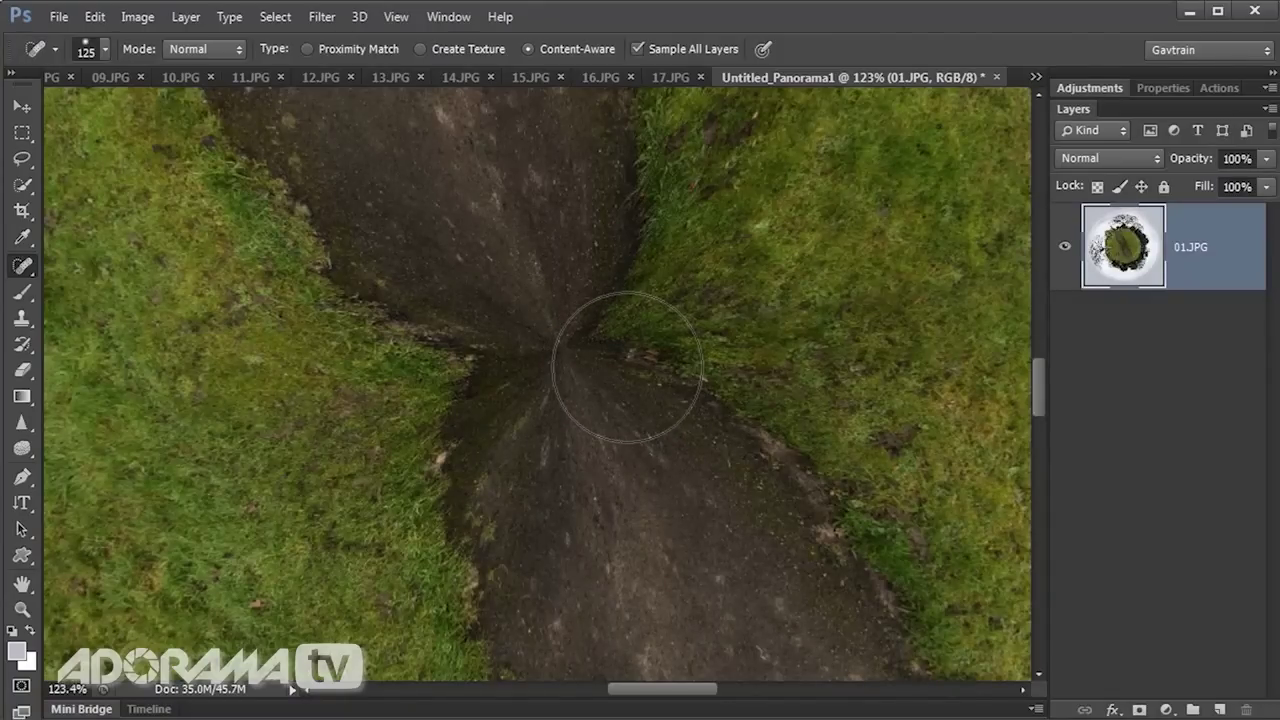
left_click_drag(971, 367, 246, 566)
left_click_drag(836, 520, 941, 479)
mouse_move(191, 433)
left_mouse_down()
mouse_move(491, 423)
mouse_move(626, 543)
mouse_move(626, 578)
left_mouse_up()
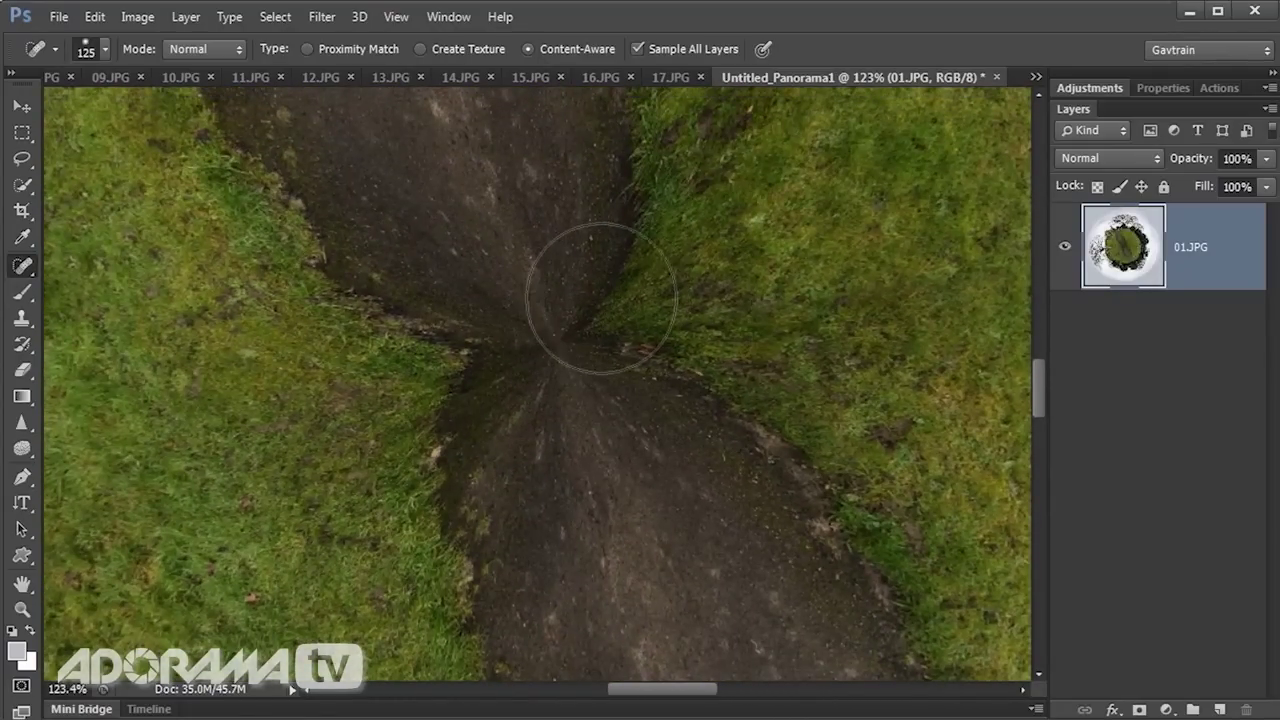
- Spot-heal the pinched seam and leftover blemishes along the stone path, redoing one bad stroke
mouse_move(590, 300)
left_mouse_down()
mouse_move(632, 350)
mouse_move(606, 225)
mouse_move(708, 460)
left_mouse_up()
mouse_move(463, 290)
left_mouse_down()
mouse_move(452, 432)
mouse_move(463, 446)
mouse_move(433, 355)
mouse_move(487, 355)
mouse_move(388, 316)
left_mouse_up()
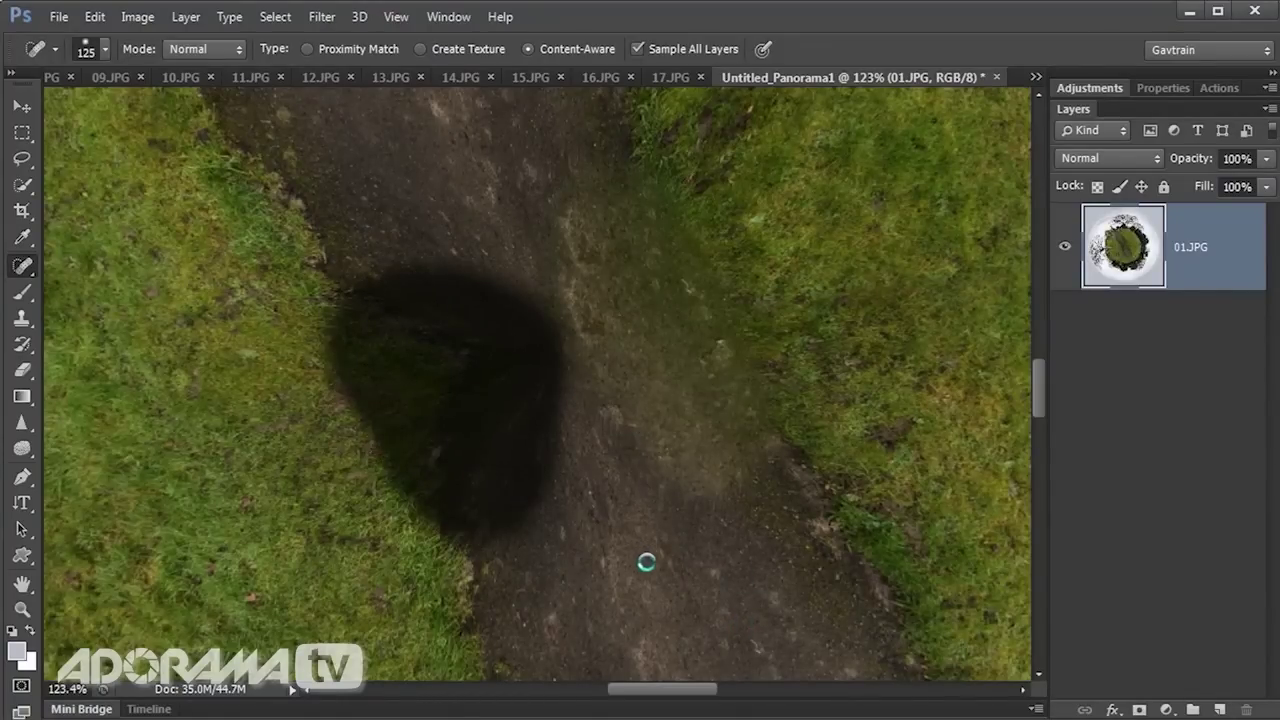
key("ctrl+z")
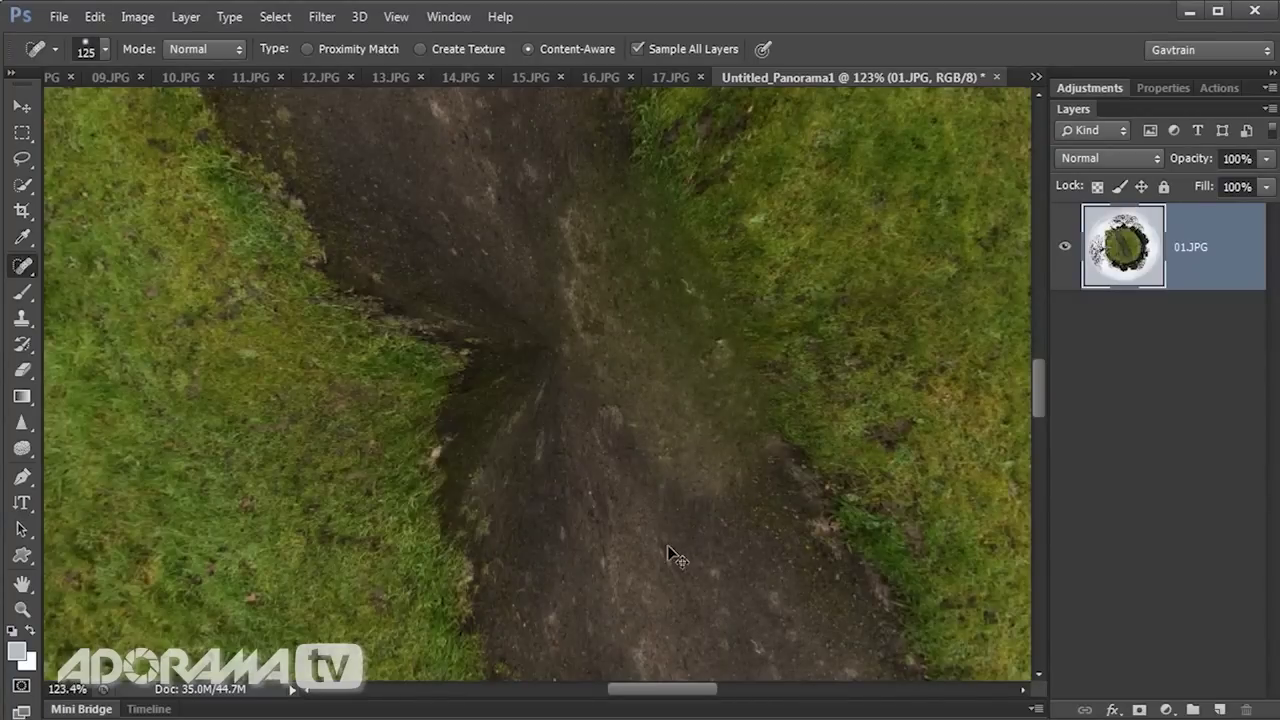
left_click_drag(460, 370, 445, 352)
left_click(440, 371)
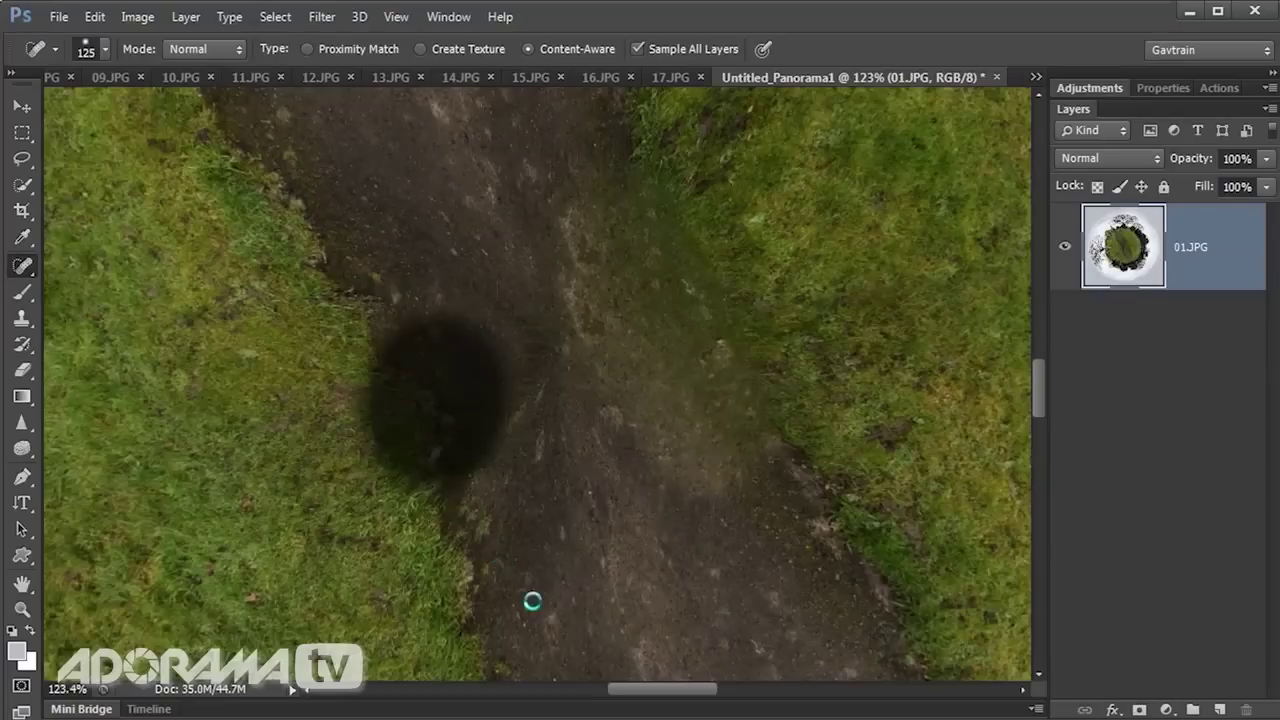
left_click(350, 275)
left_click(537, 425)
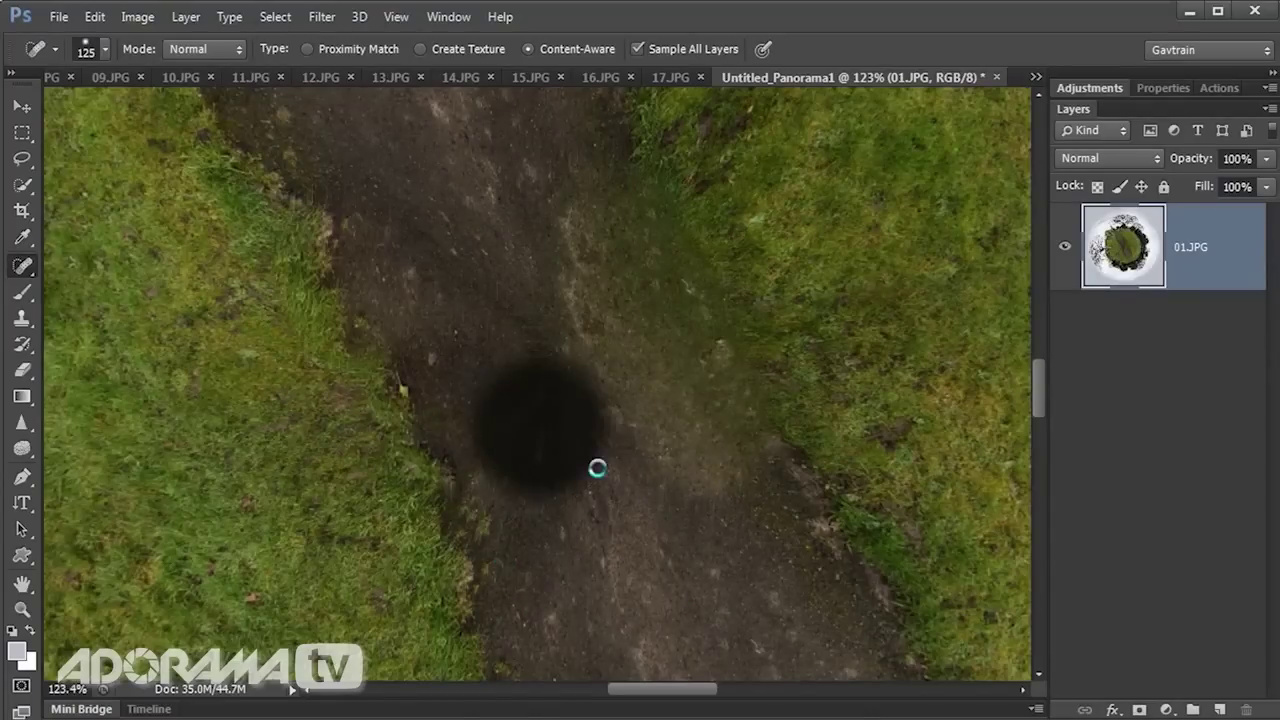
left_click(514, 283)
left_click(532, 412)
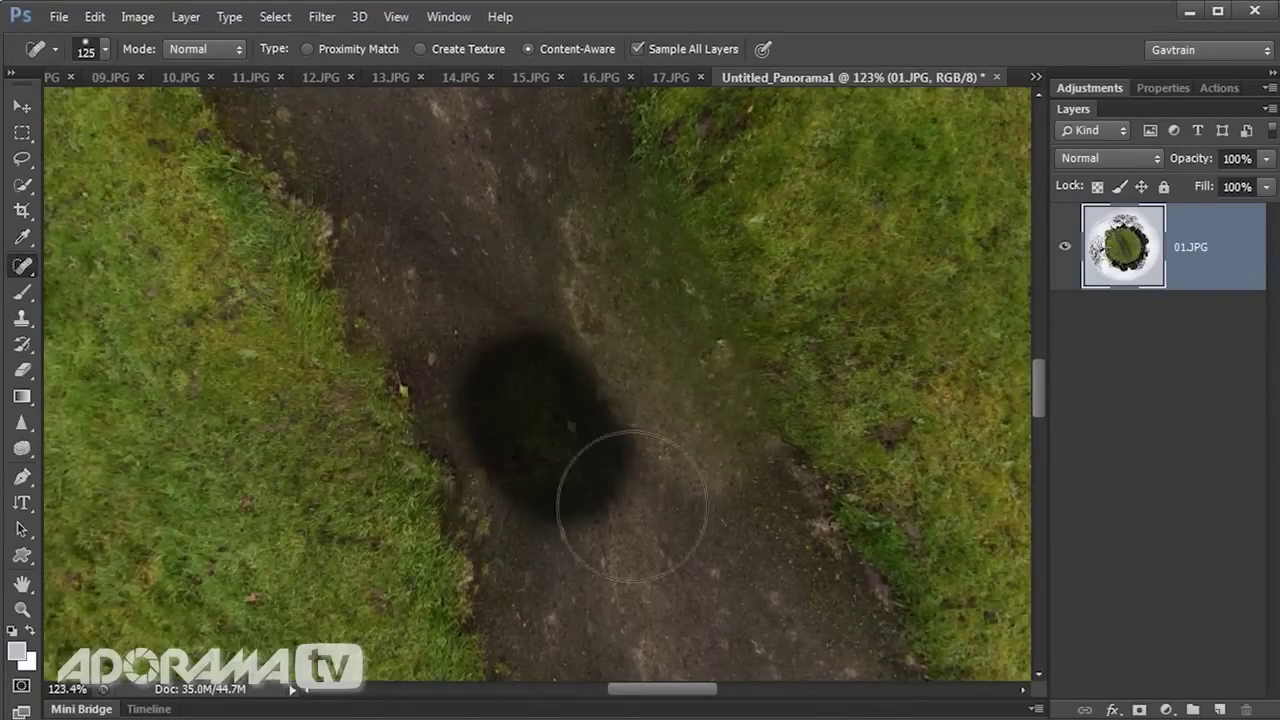
scroll(532, 380, "down", 5)
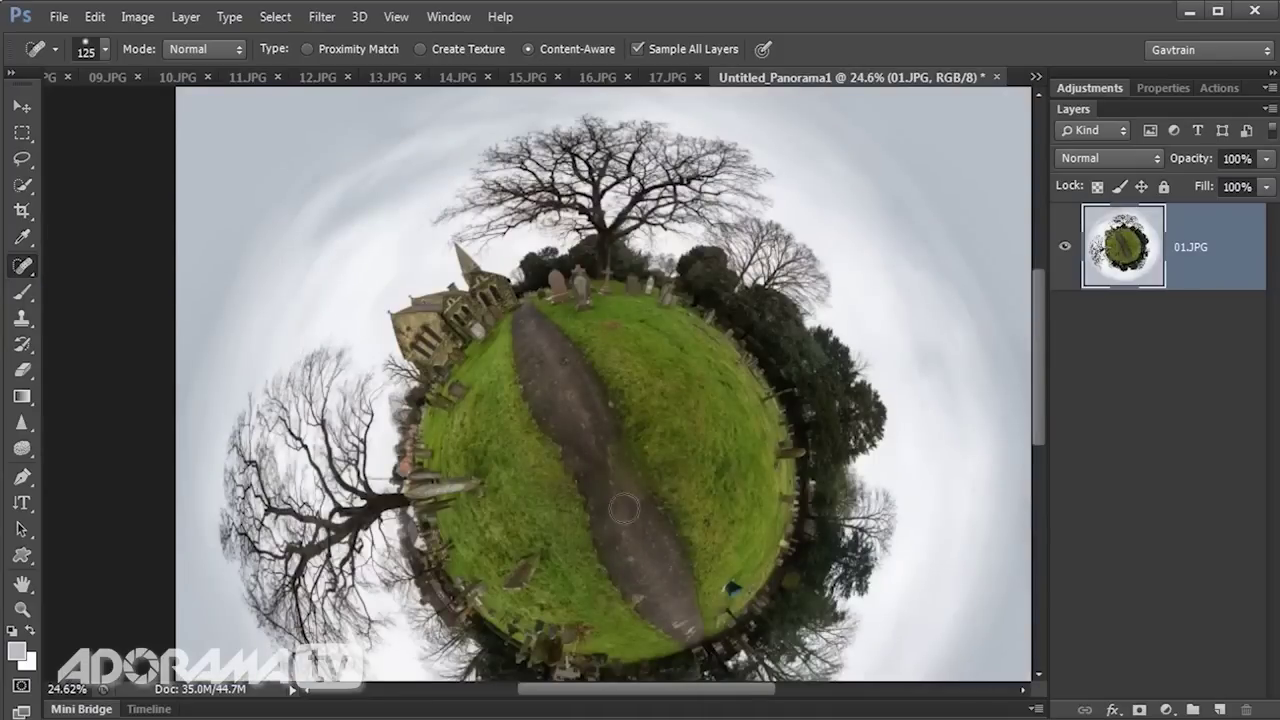
scroll(709, 540, "down", 2)
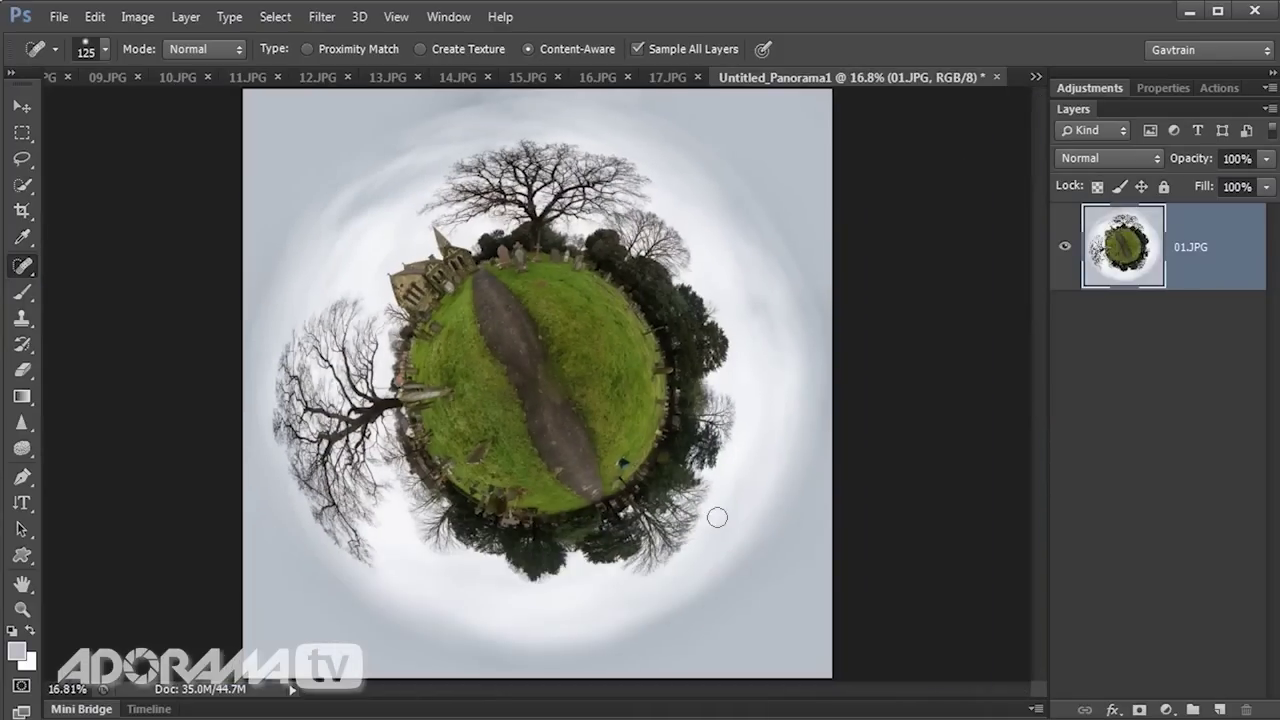